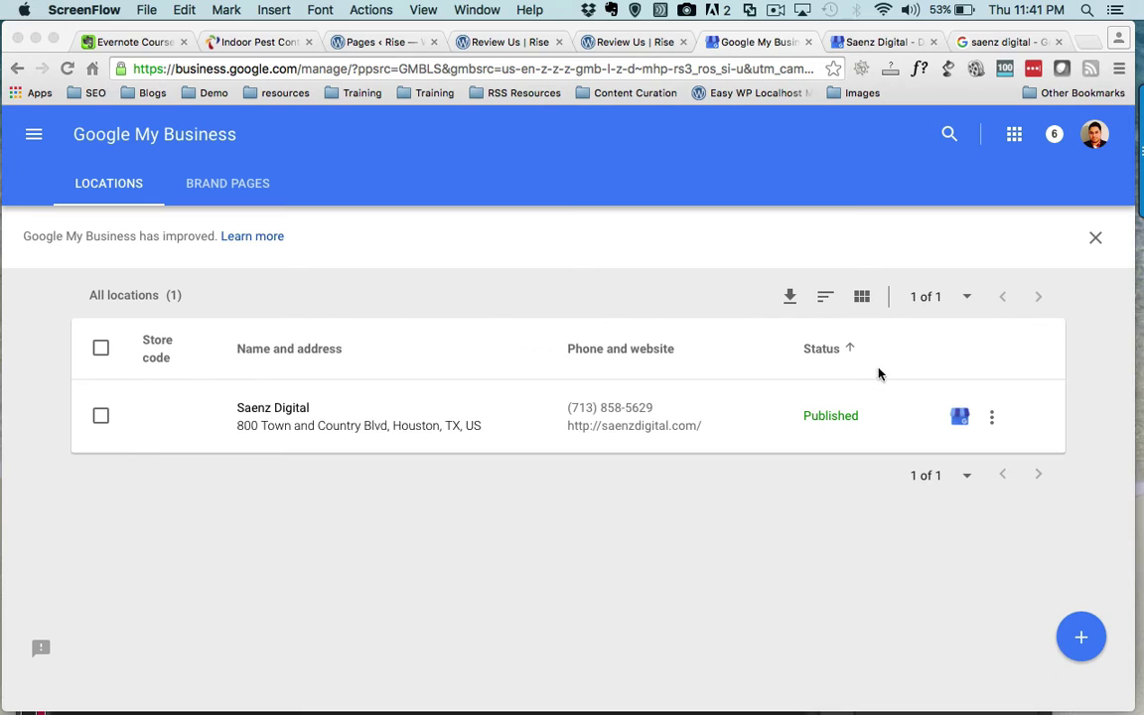
- Close the duplicate Saenz Digital tab and start adding a photo under Team photos
click(962, 420)
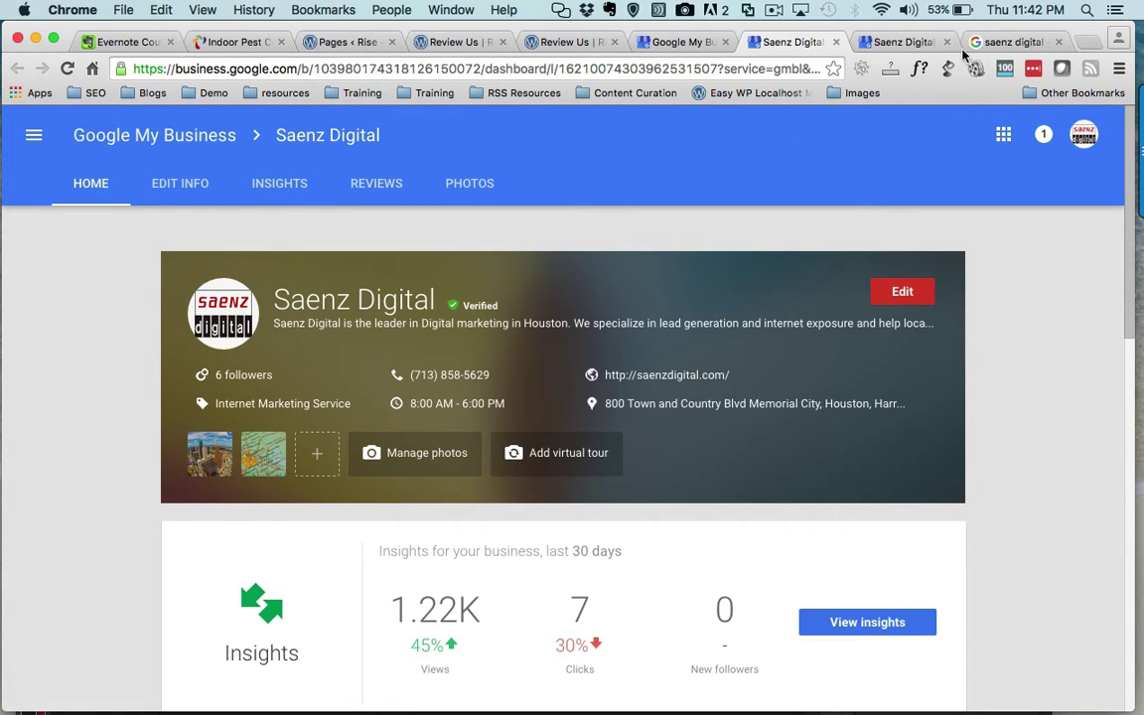
click(835, 42)
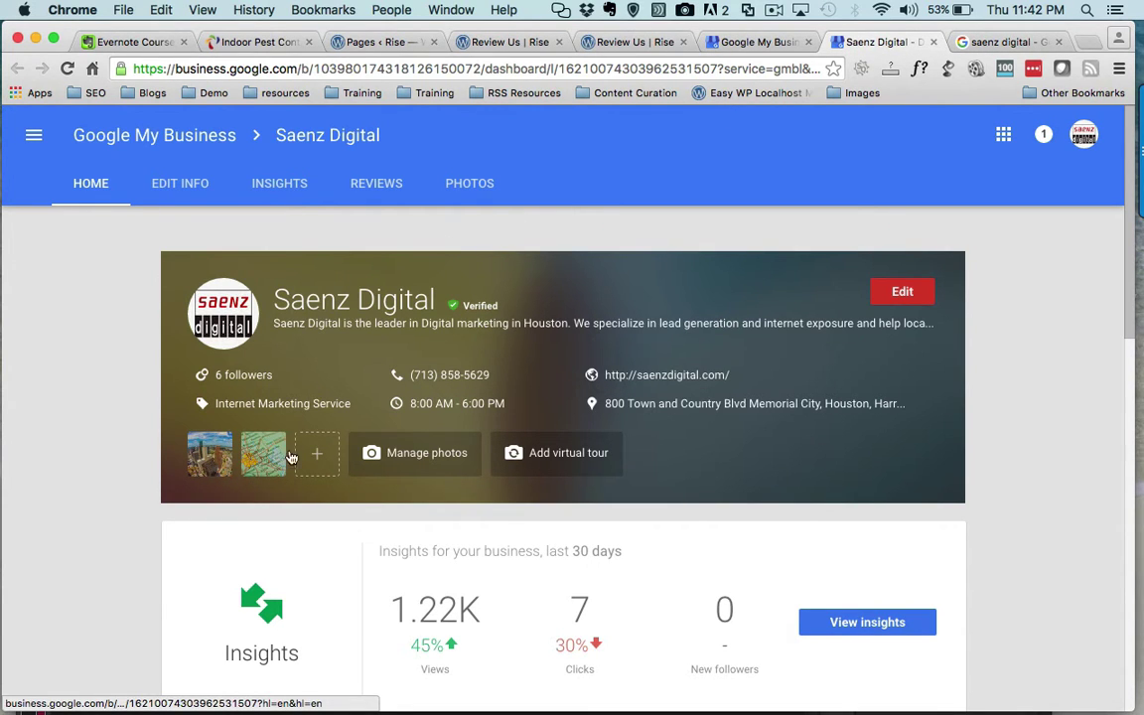
click(393, 455)
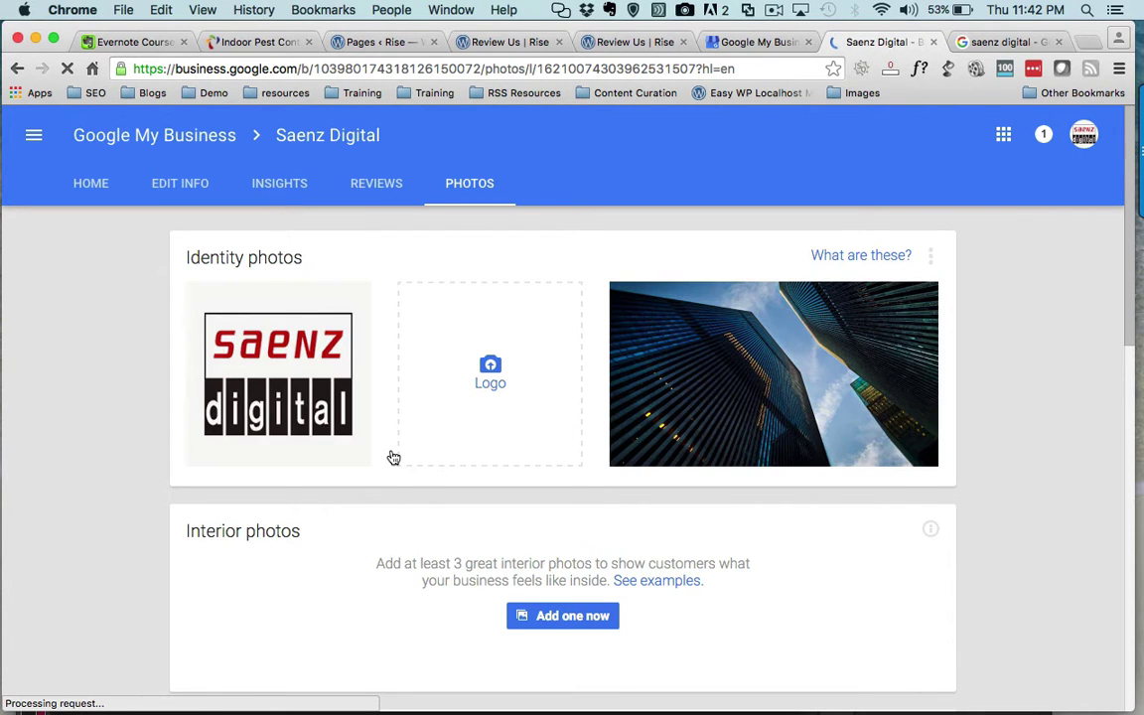
scroll(142, 371, down, 7)
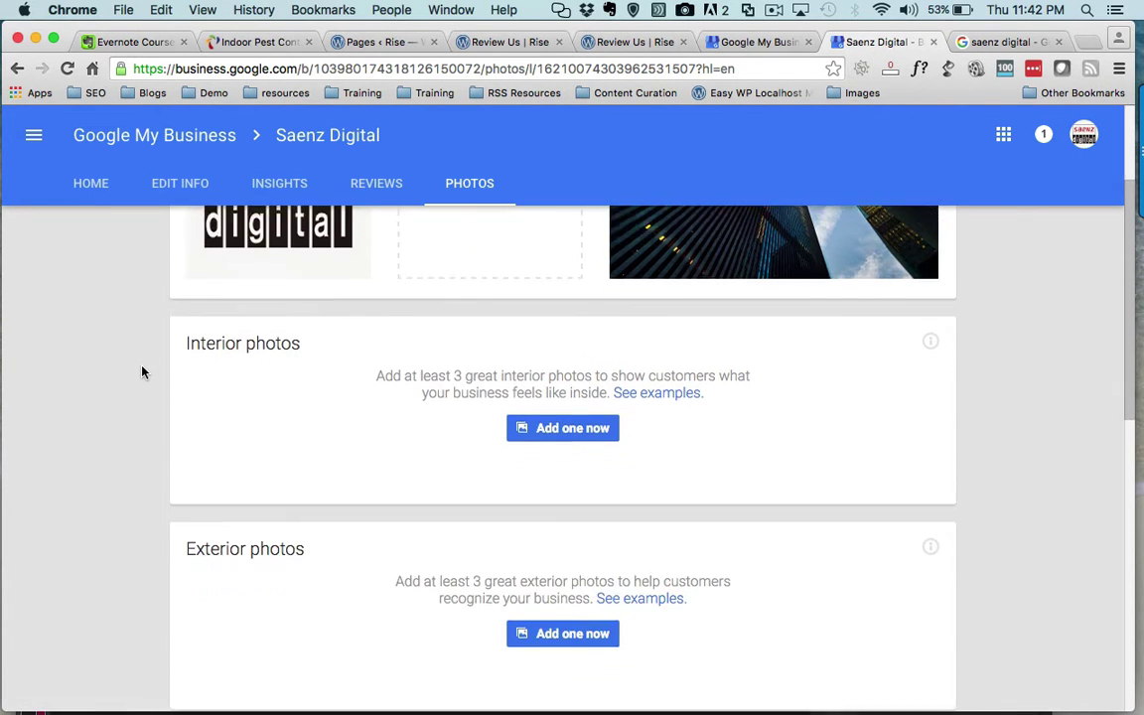
scroll(142, 371, down, 4)
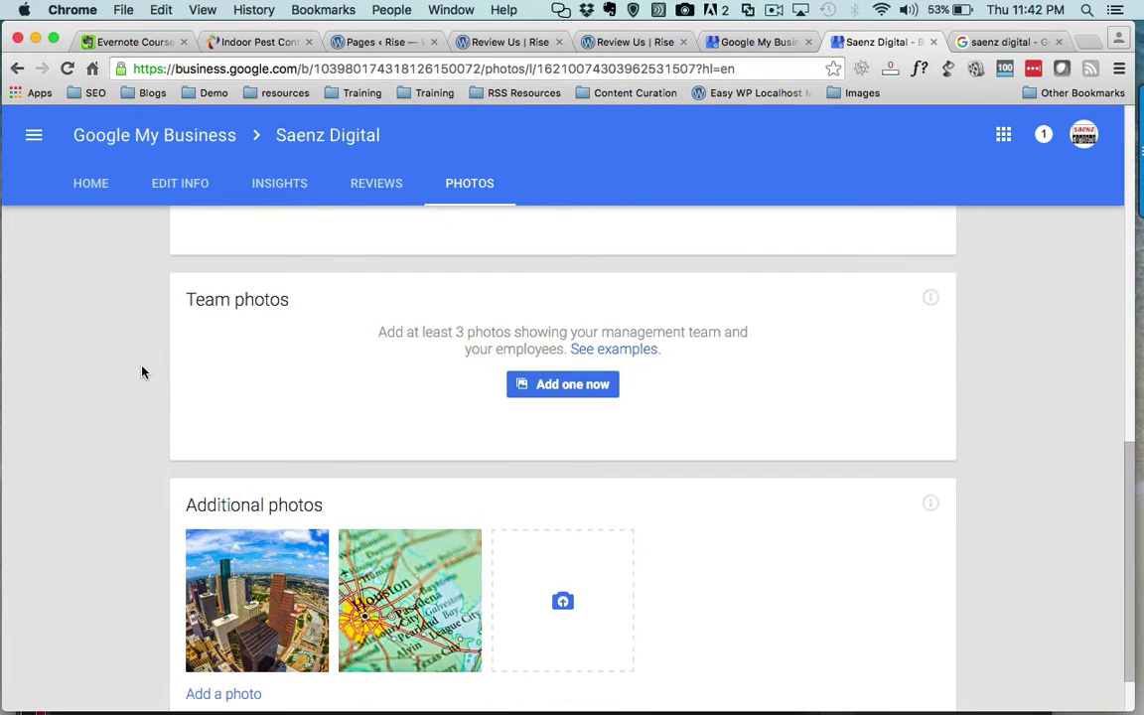
scroll(142, 371, up, 1)
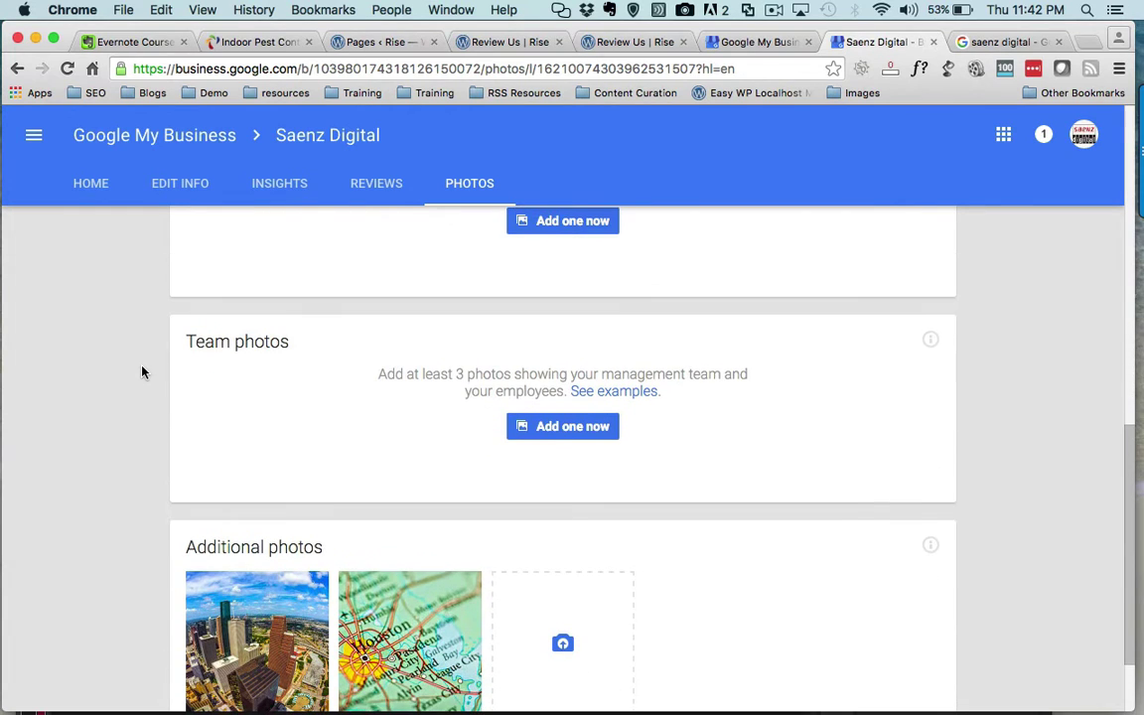
click(548, 428)
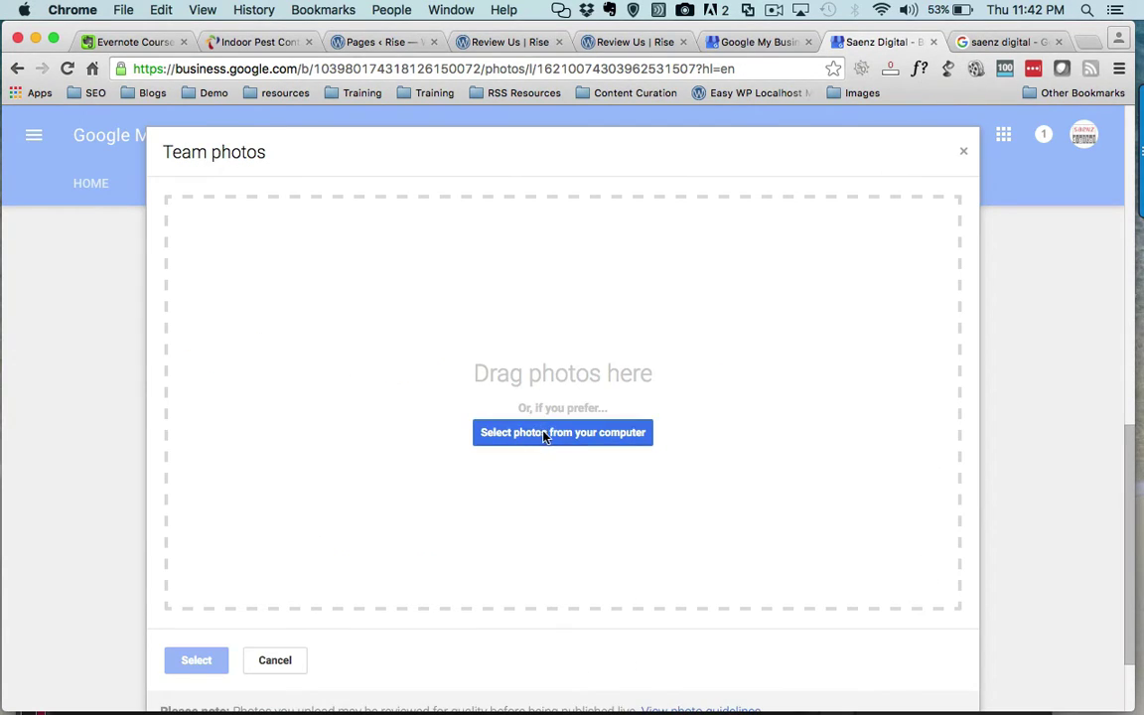
- Search for the team member's portrait and upload the full-size Desktop JPG rather than the PNG
click(543, 434)
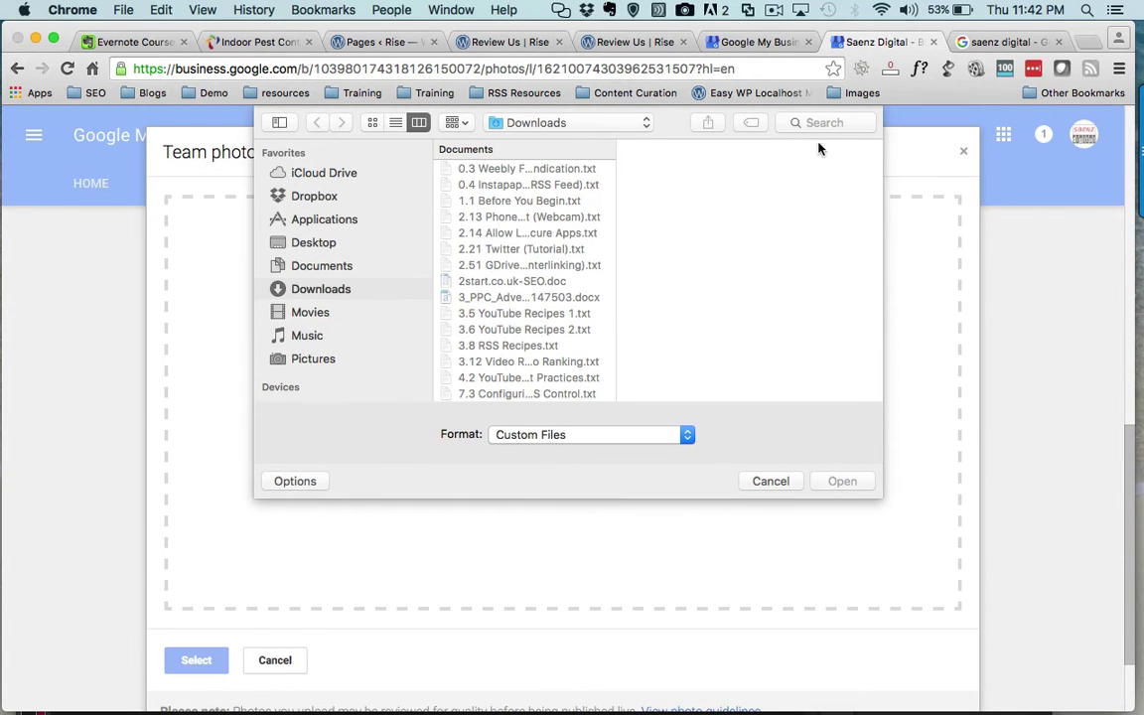
click(822, 123)
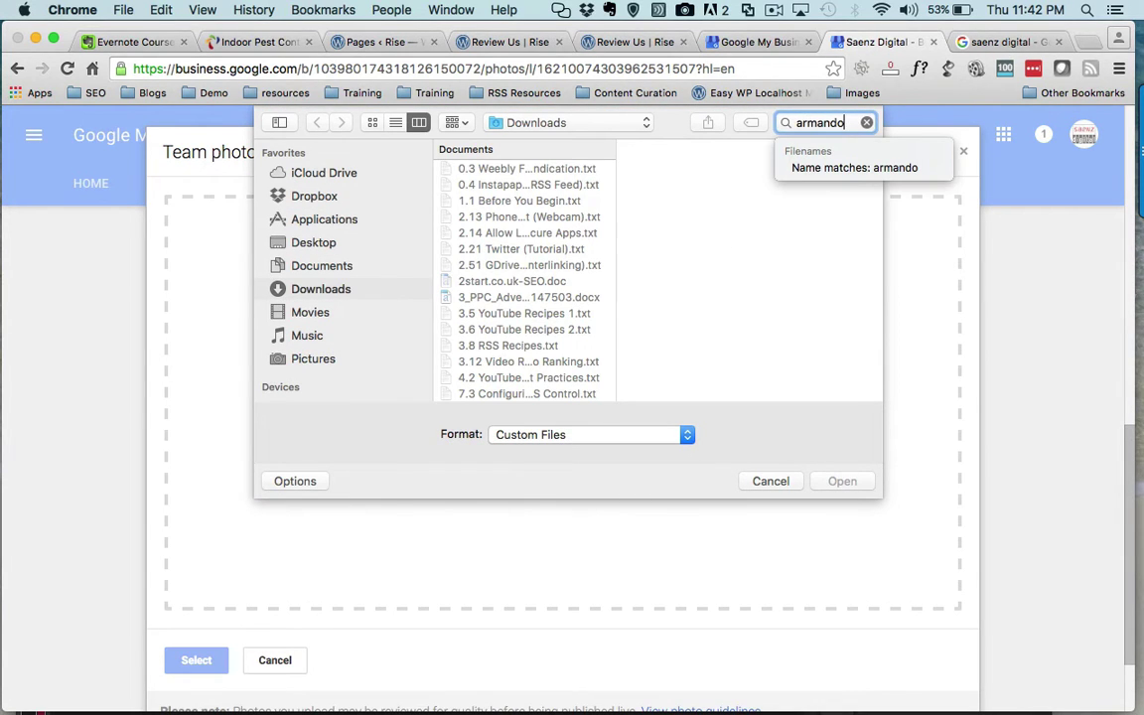
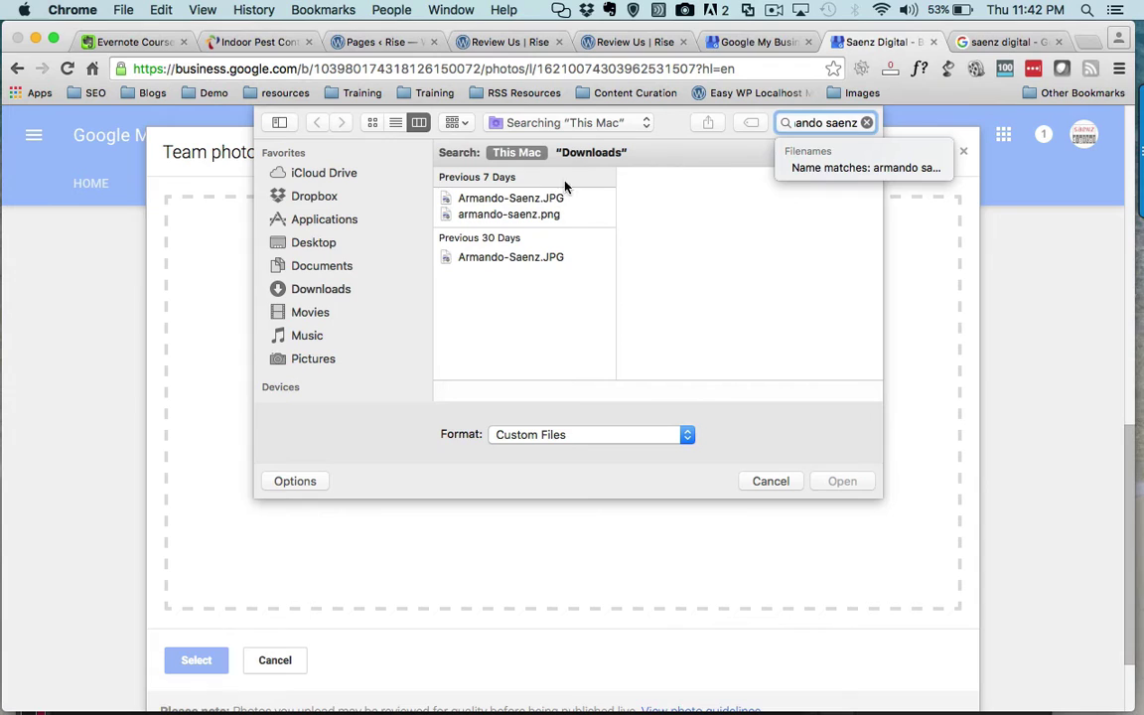
click(520, 199)
click(517, 216)
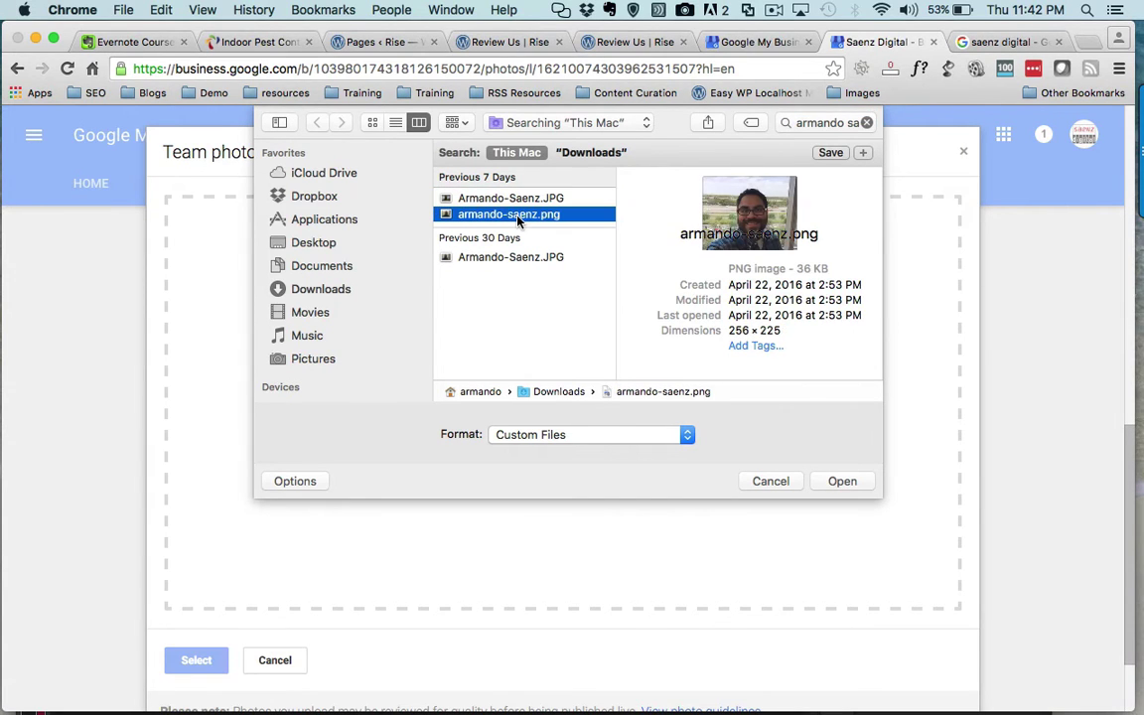
click(511, 257)
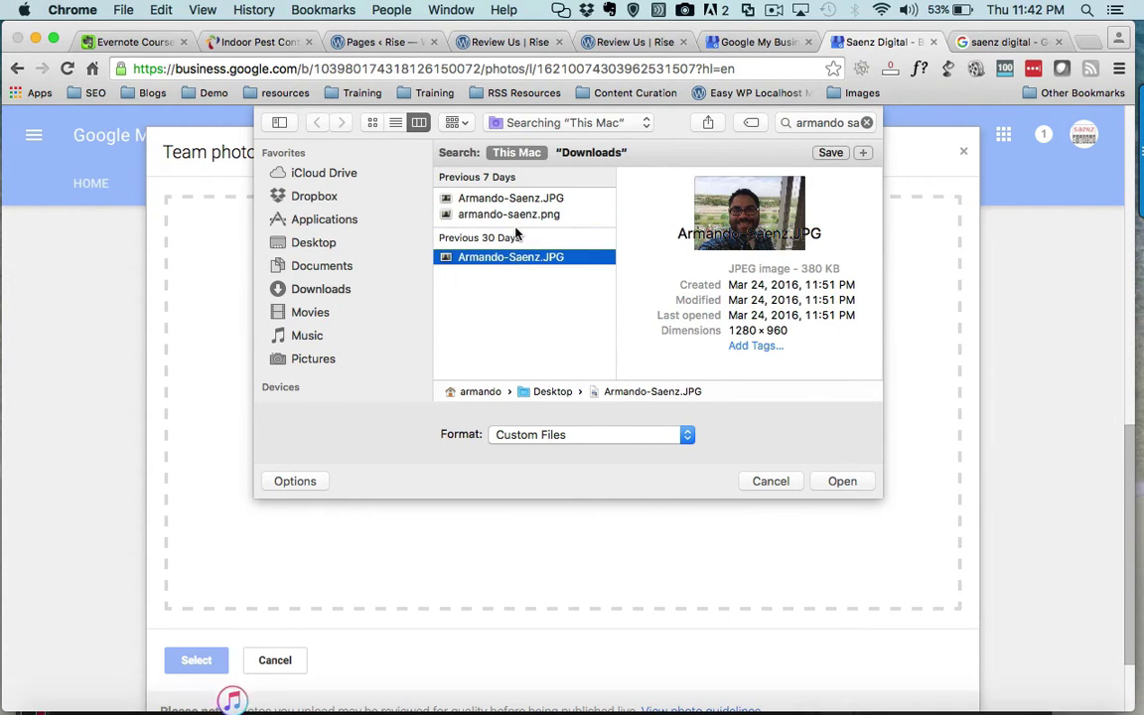
click(516, 216)
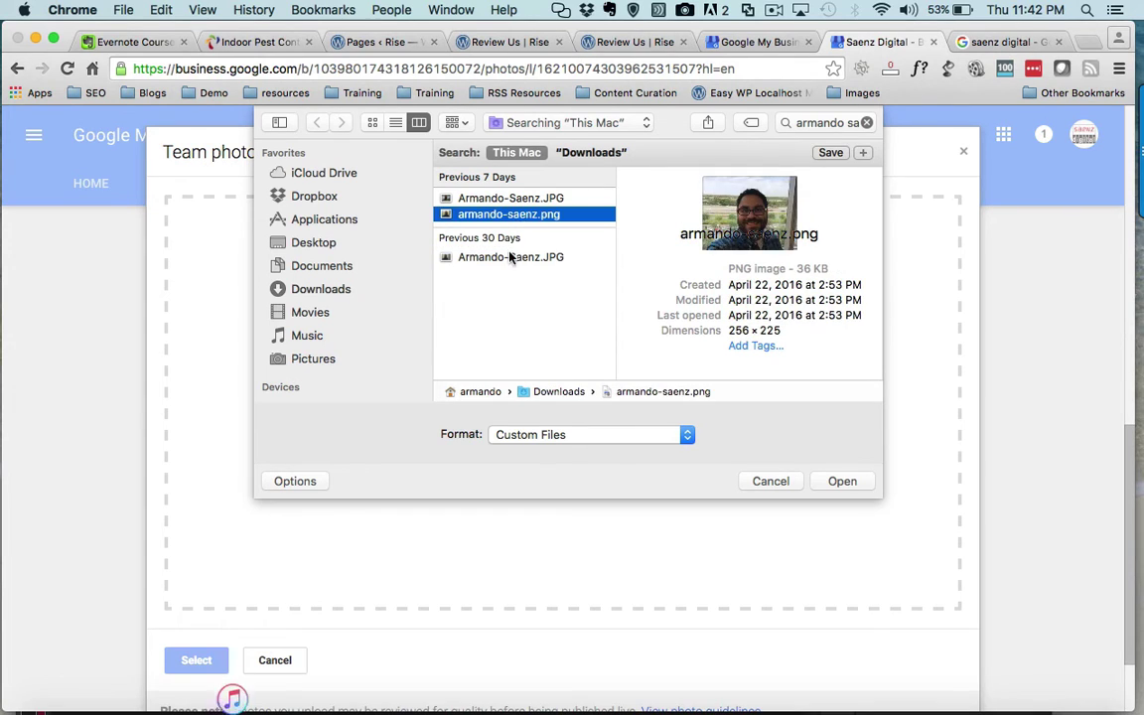
click(512, 258)
click(842, 481)
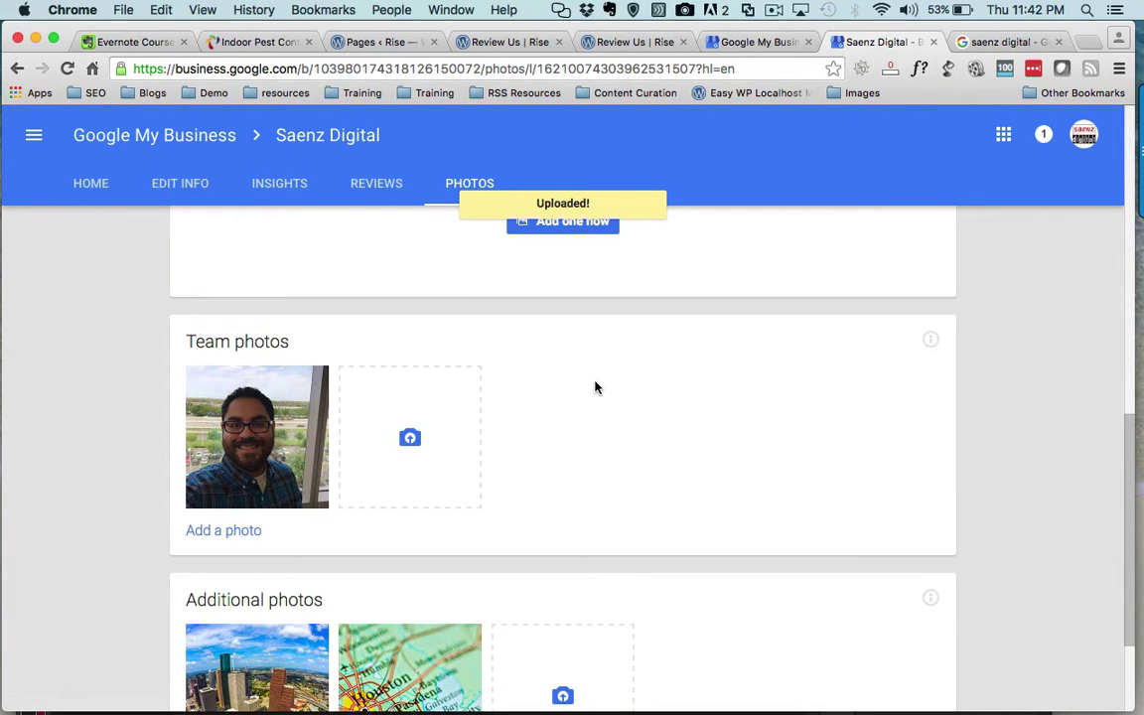
- Preview the uploaded team photo full size, then switch back to the Google My Business tab
scroll(594, 387, up, 2)
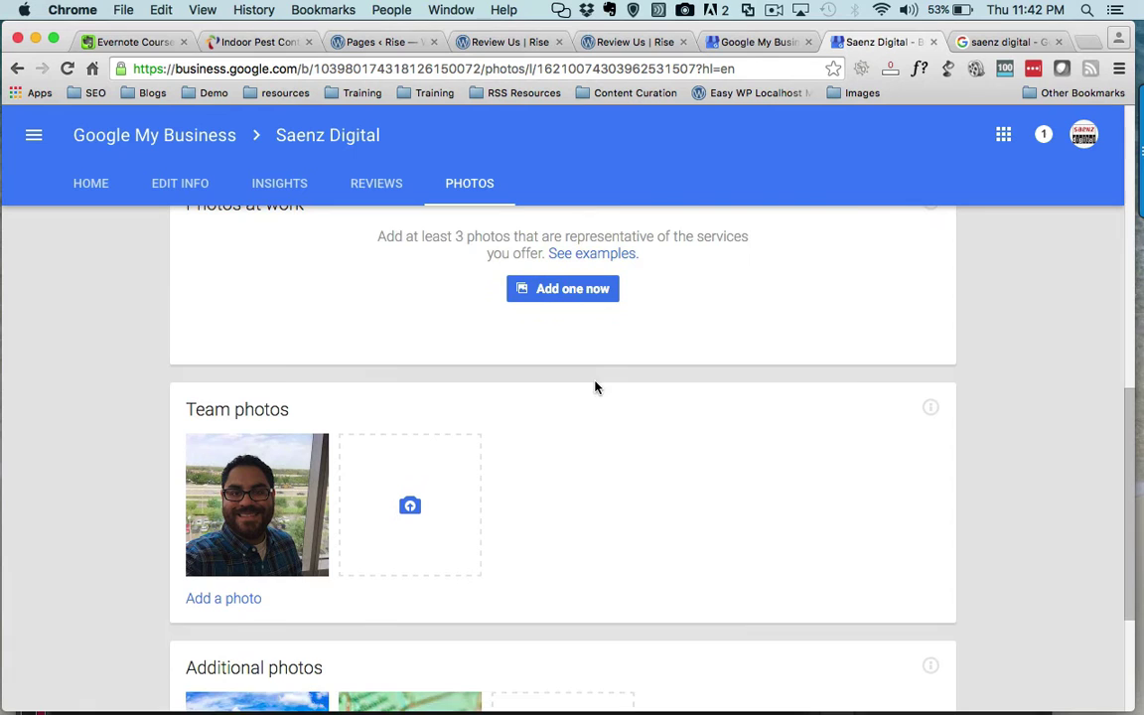
click(281, 499)
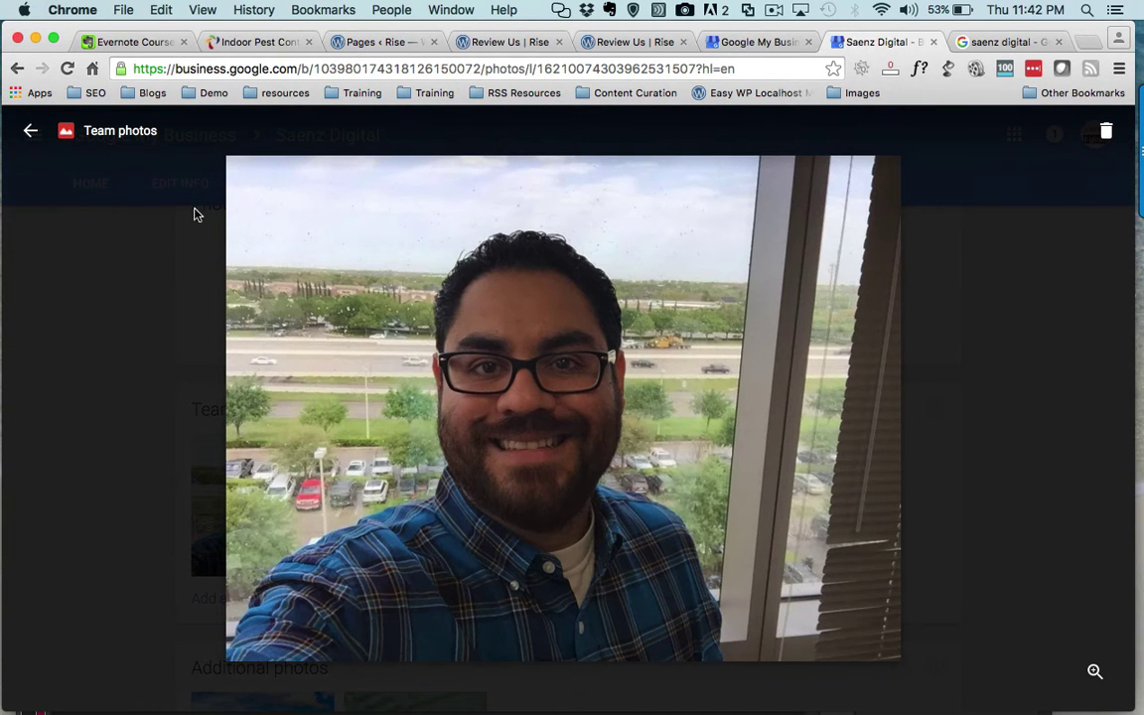
click(31, 130)
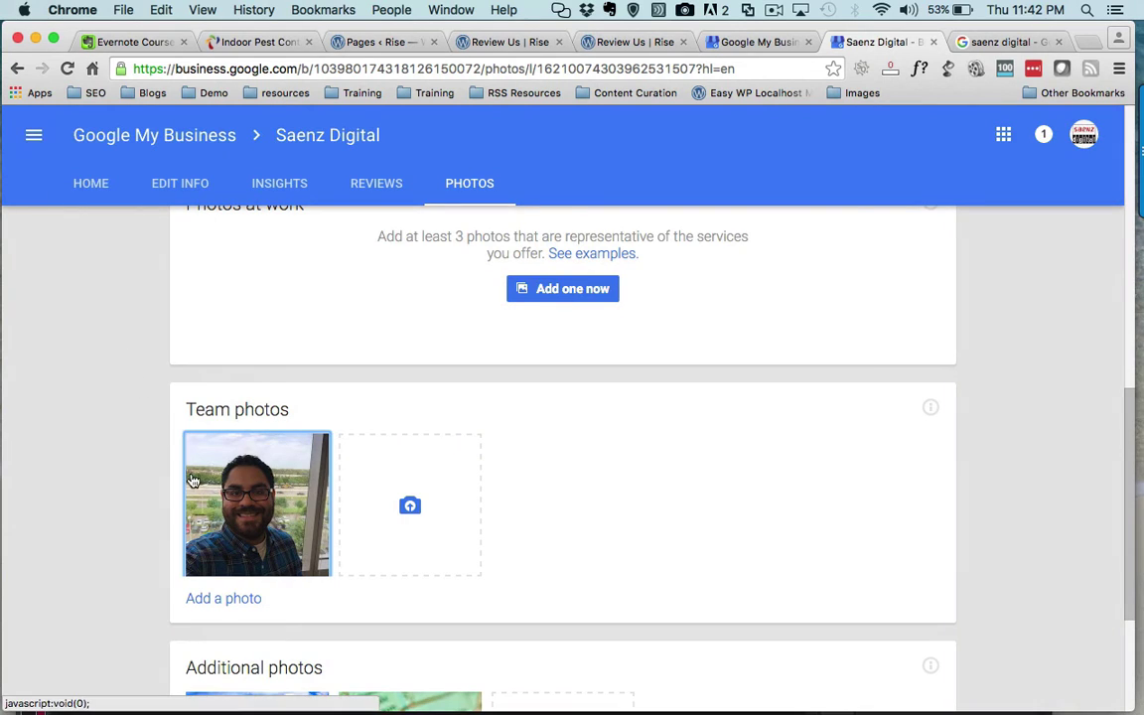
click(758, 43)
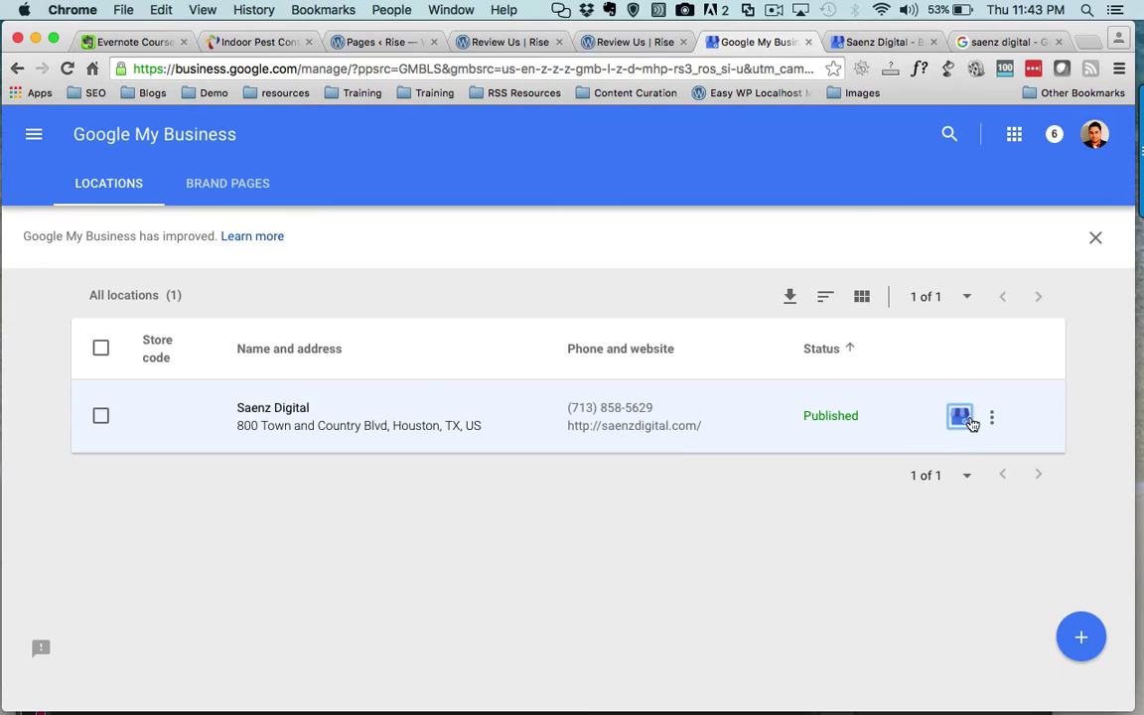
- Open the Saenz Digital row's menu of linked Google services
click(990, 422)
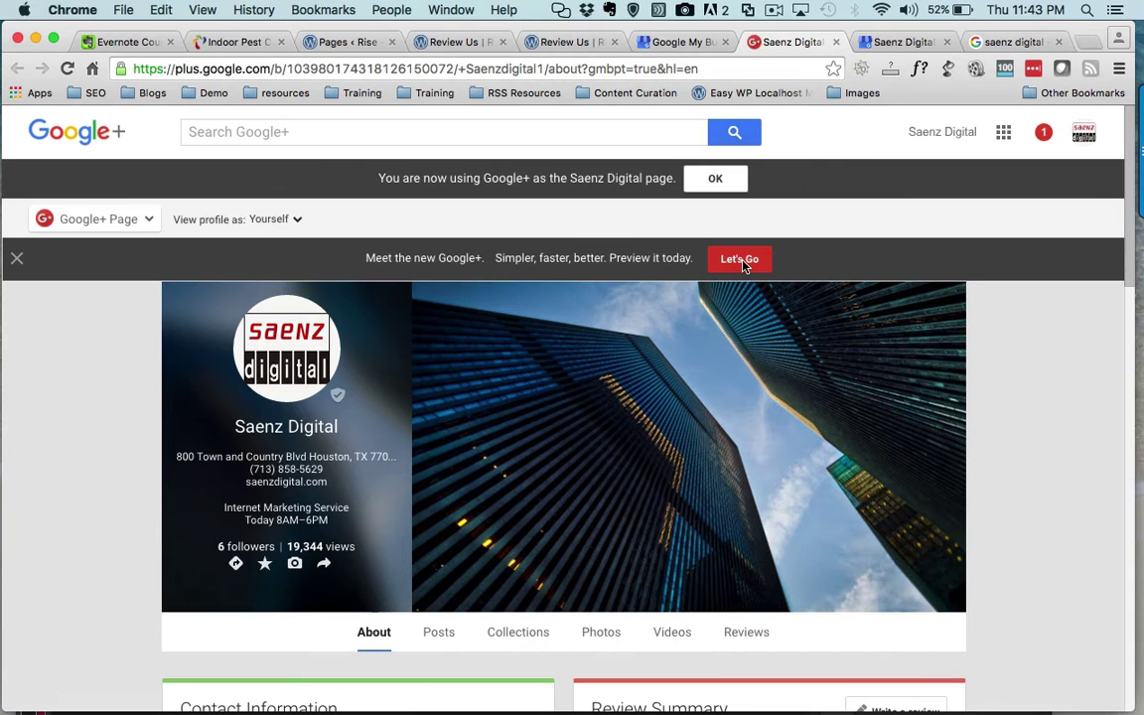
- Open the Photos tab on the Saenz Digital Google+ page
scroll(559, 447, down, 4)
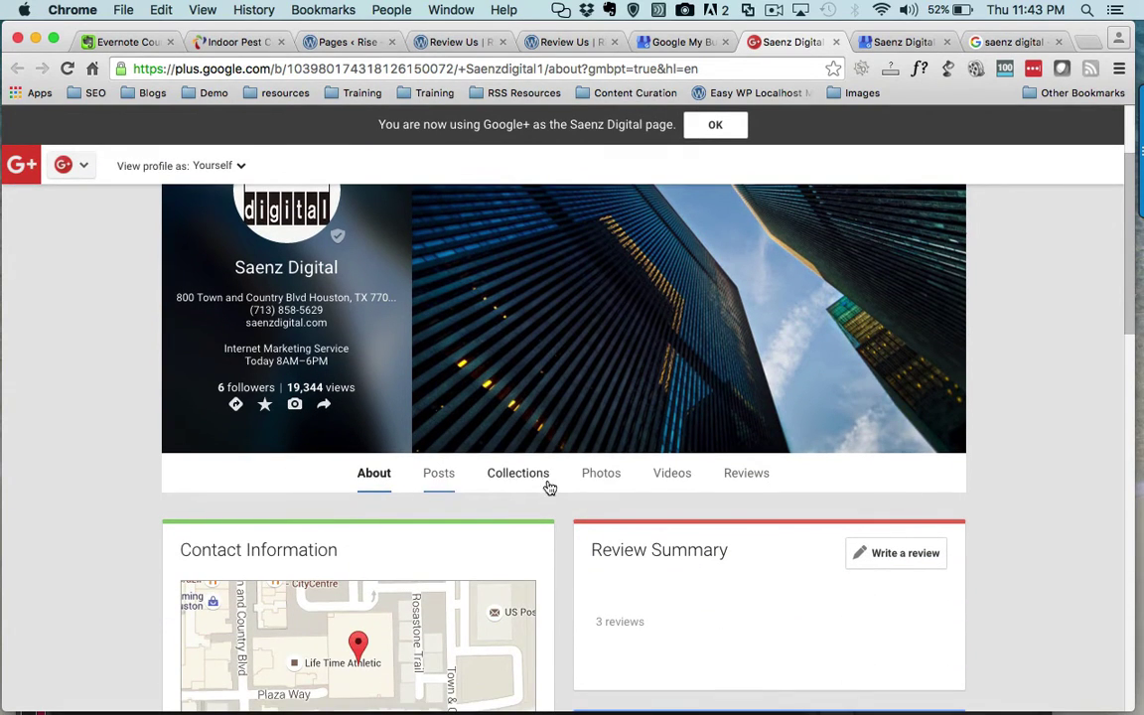
click(597, 476)
scroll(593, 480, down, 5)
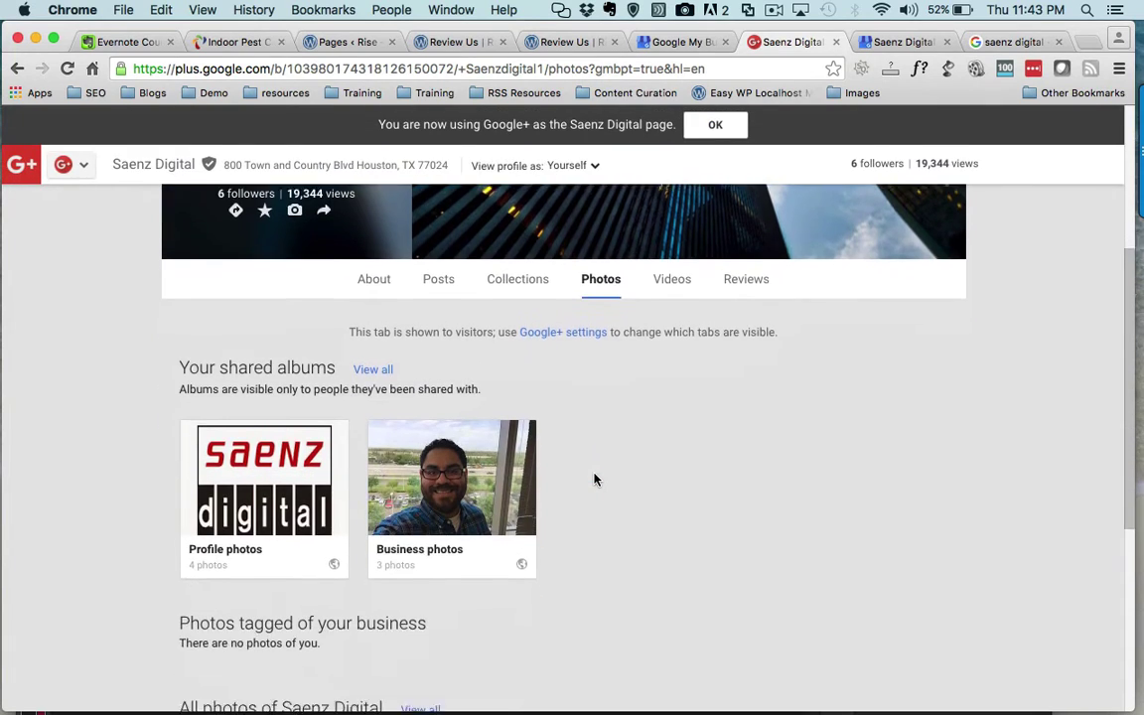
scroll(594, 480, up, 2)
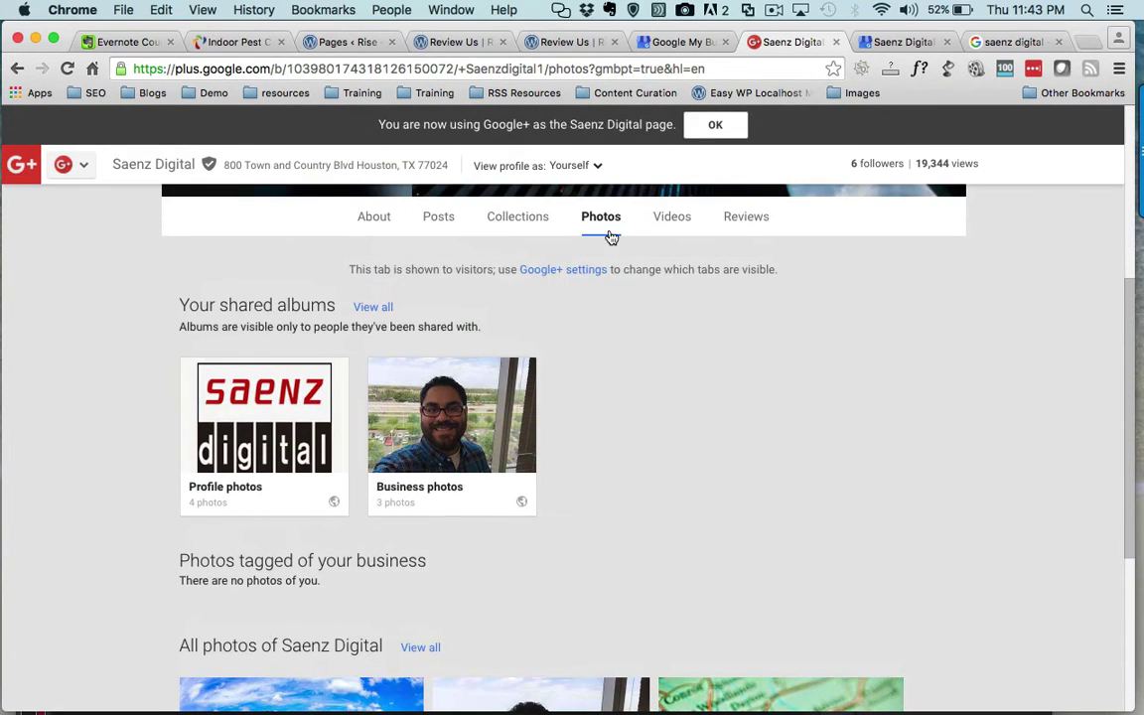
scroll(324, 541, down, 3)
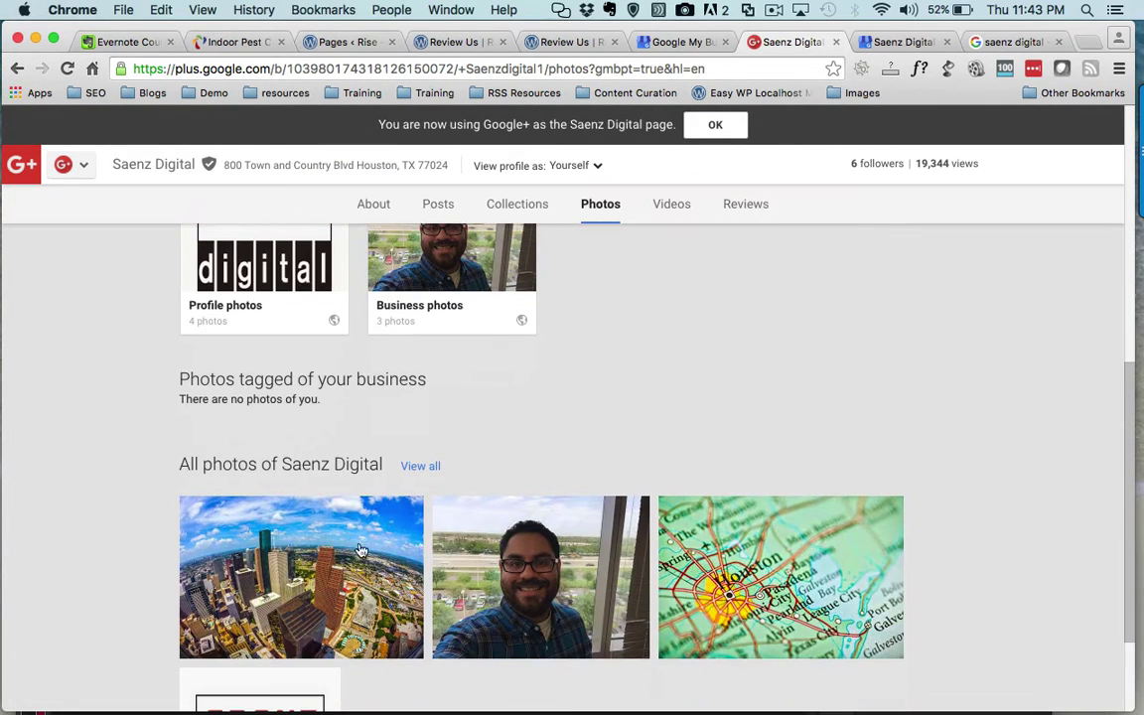
scroll(518, 556, down, 2)
scroll(517, 555, down, 1)
scroll(511, 526, up, 3)
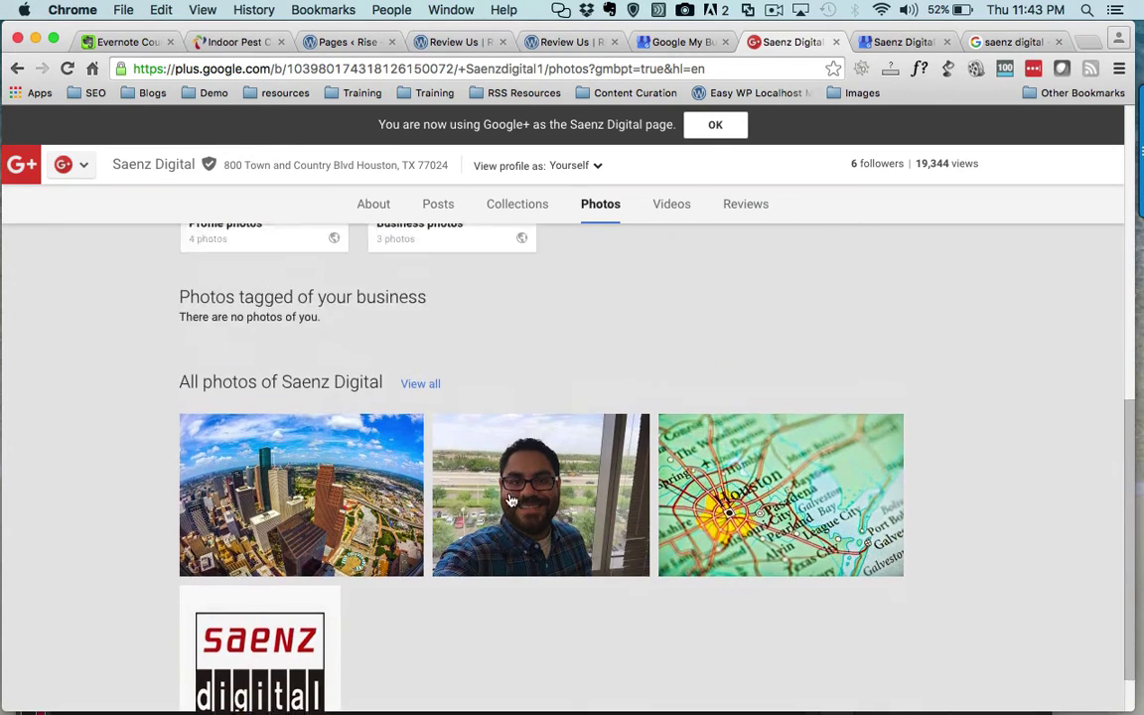
scroll(508, 501, down, 3)
- View the team portrait's details, close it, and bring the shared albums into view
click(526, 442)
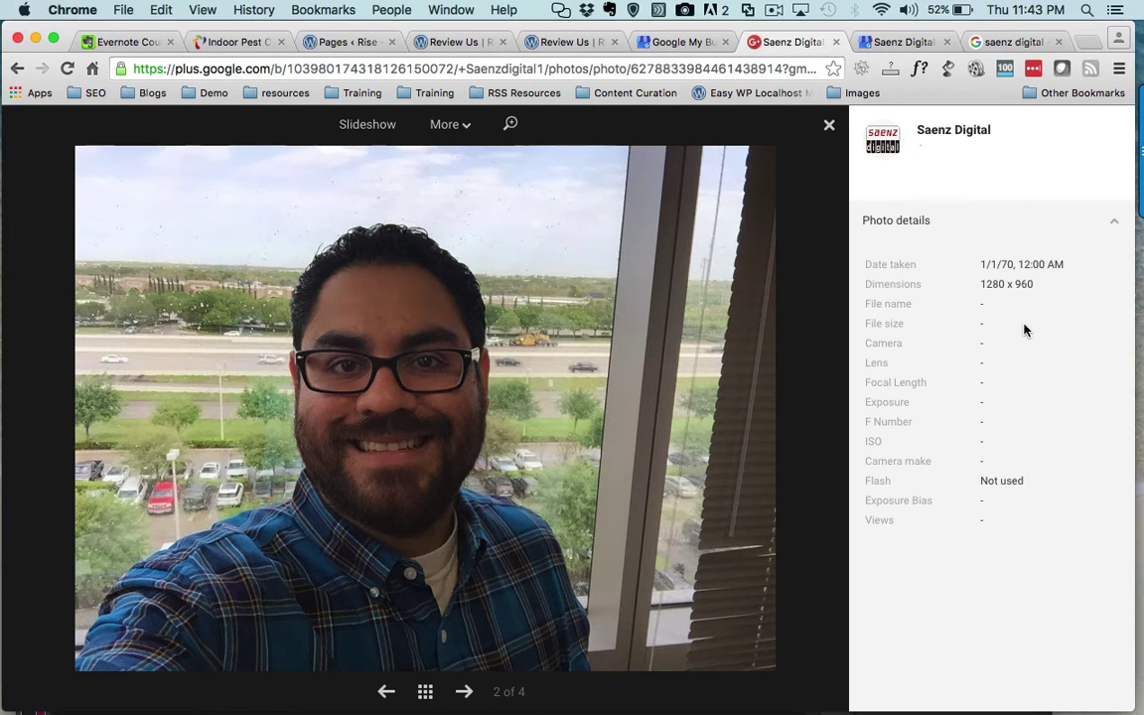
click(829, 126)
scroll(626, 316, up, 5)
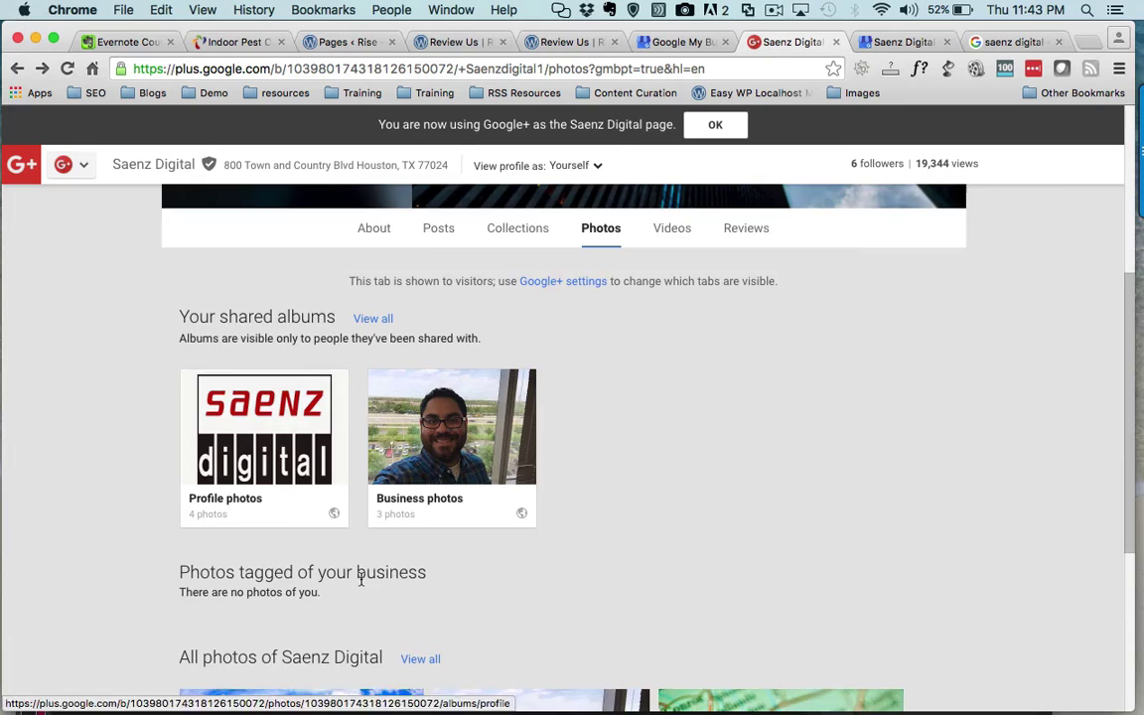
scroll(359, 572, down, 3)
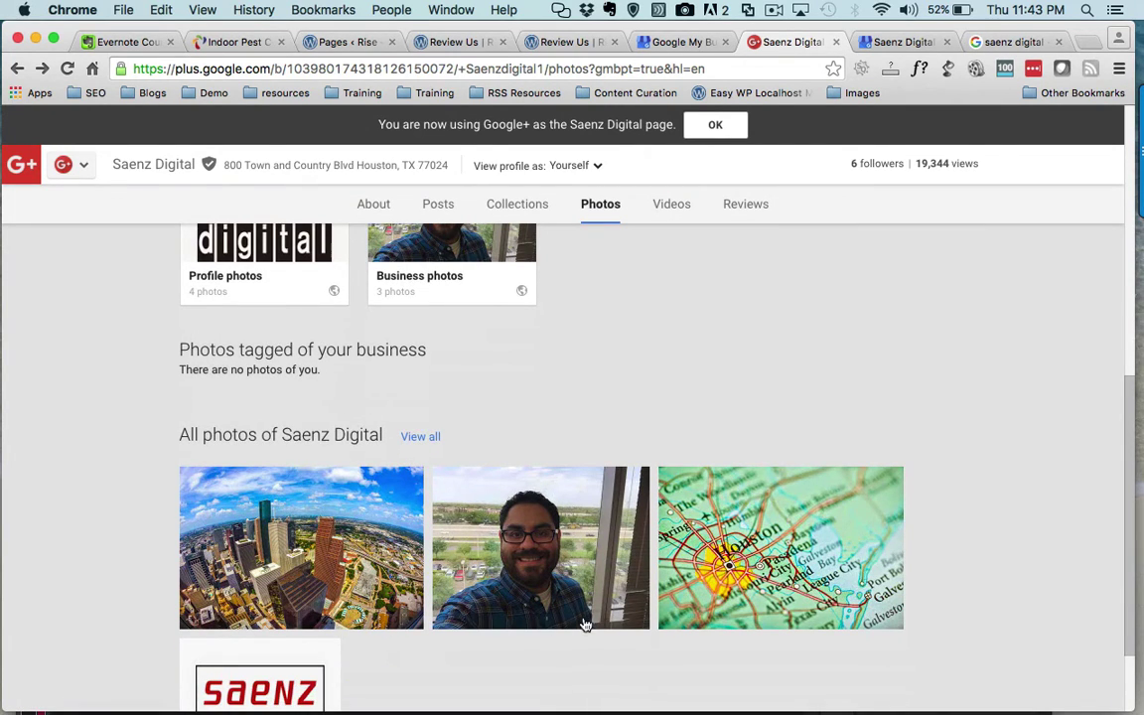
scroll(562, 610, up, 2)
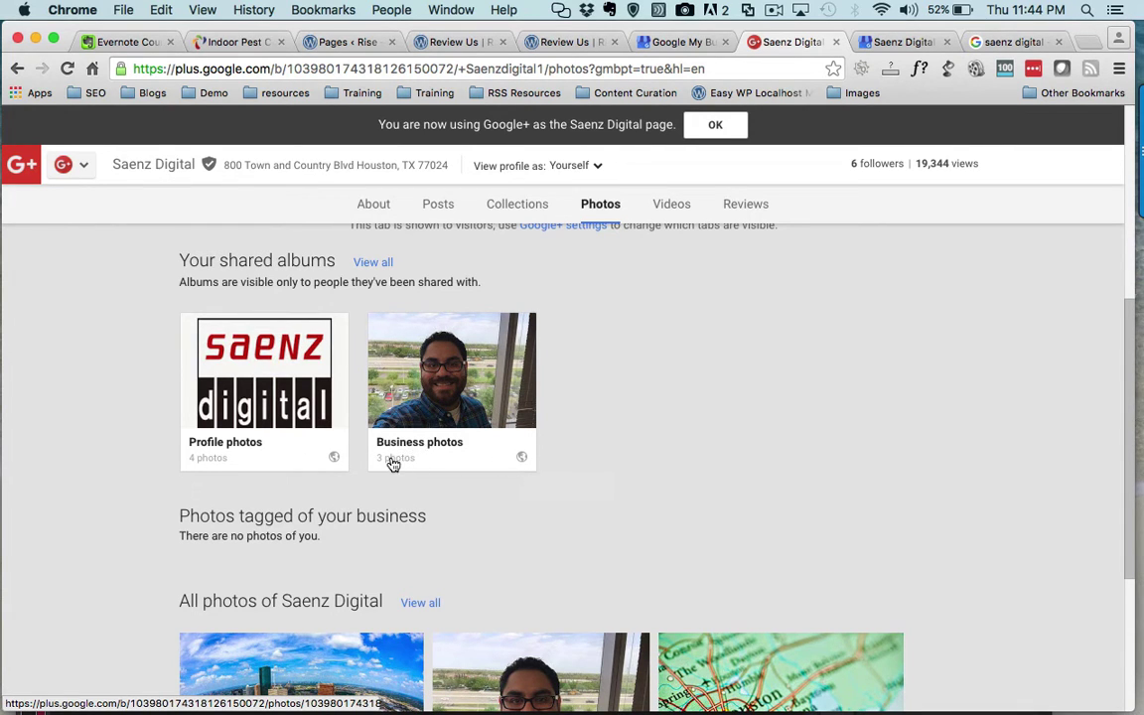
- Open the Business photos album and its team portrait, photo 1 of 3
click(443, 380)
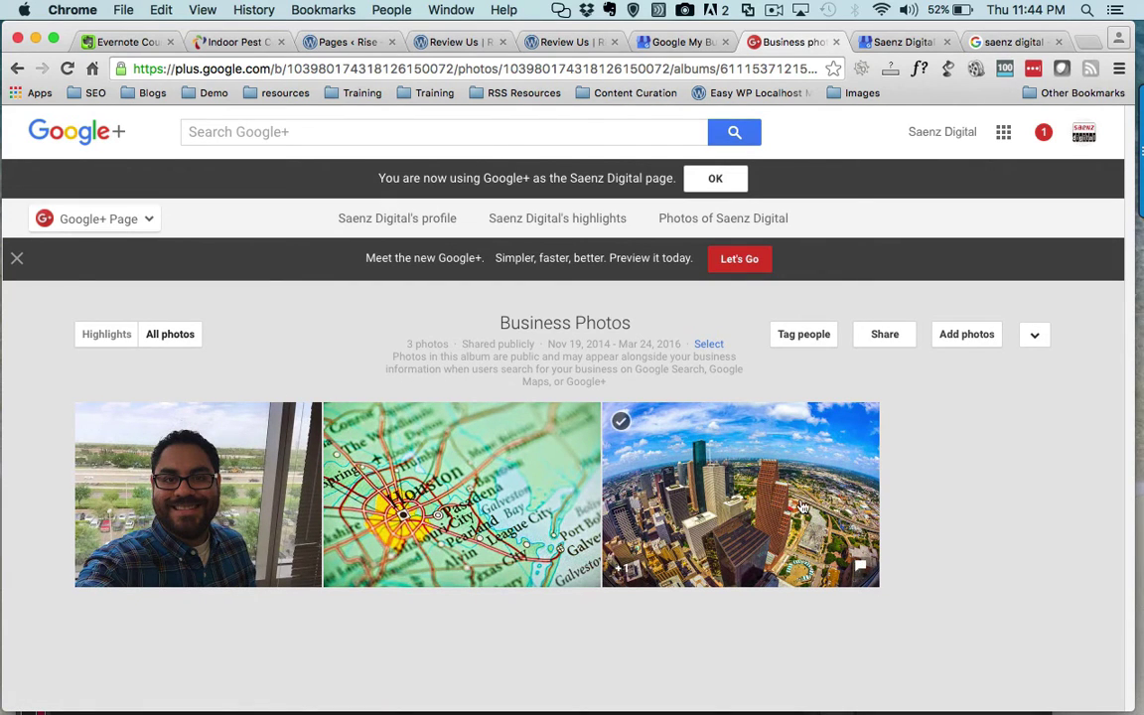
mouse_move(505, 507)
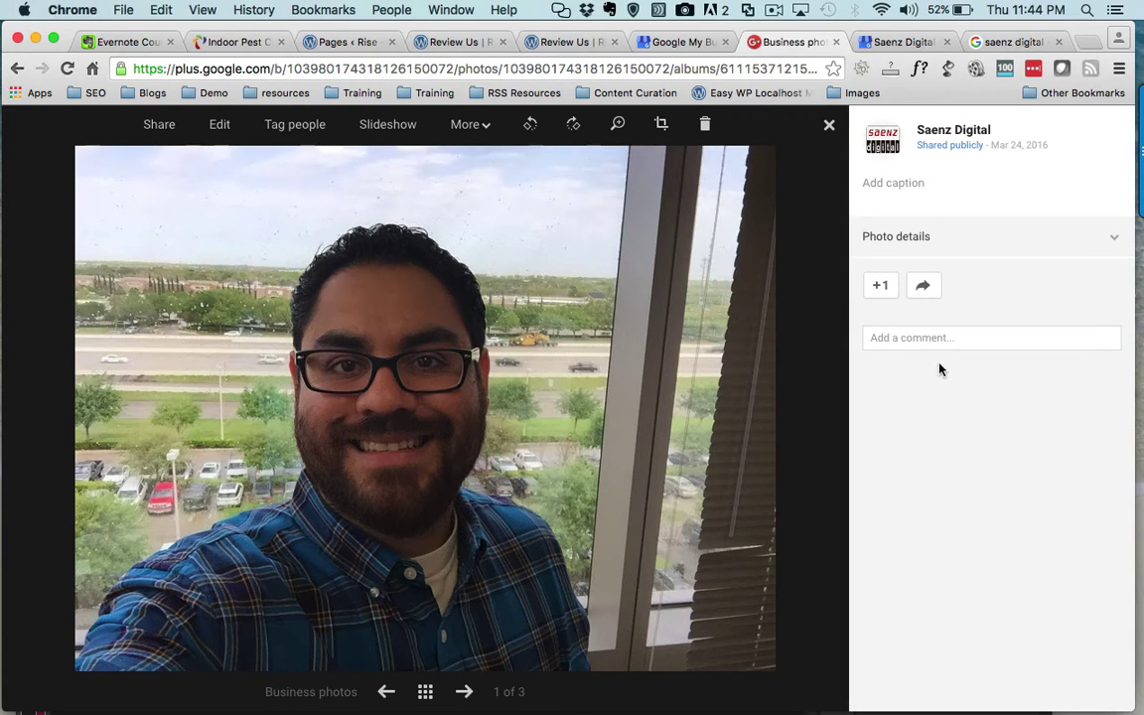
- Caption the team portrait with the team member's name, correcting a typo
click(911, 189)
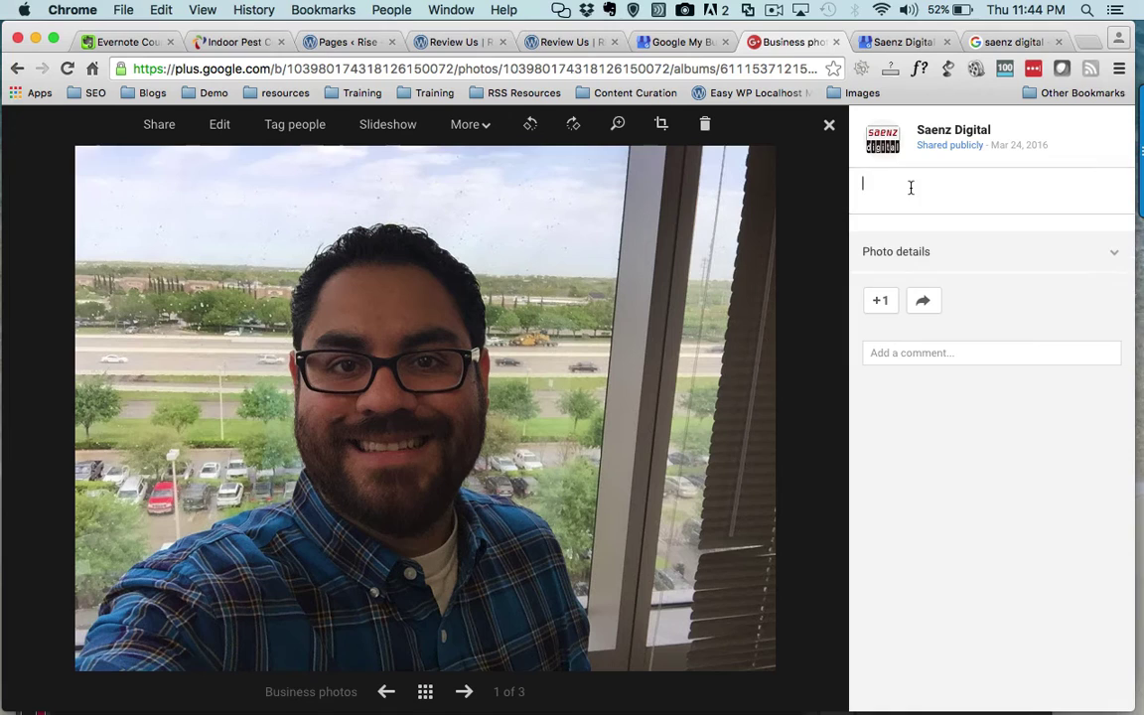
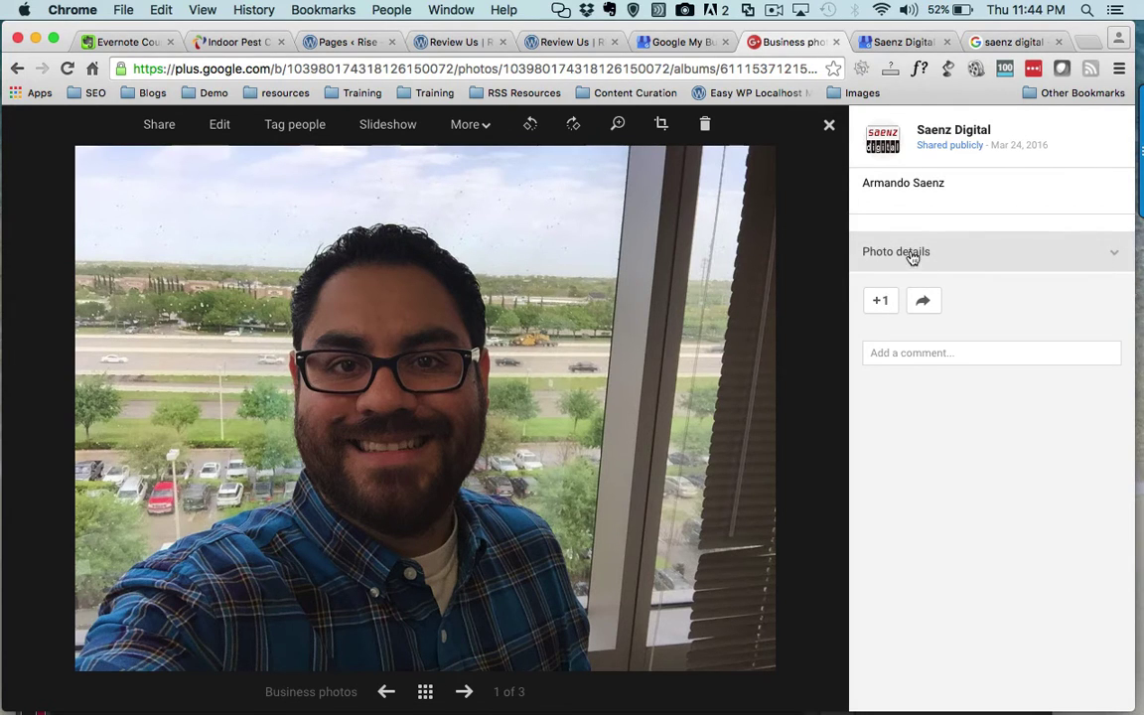
click(1115, 256)
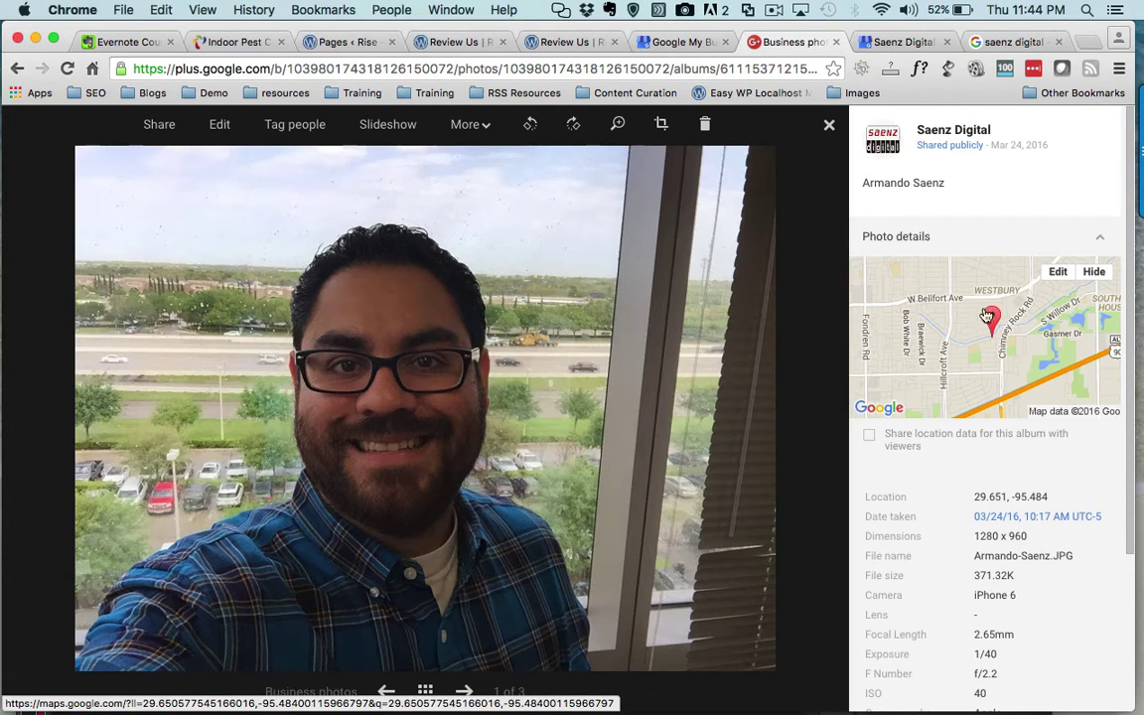
scroll(929, 437, down, 2)
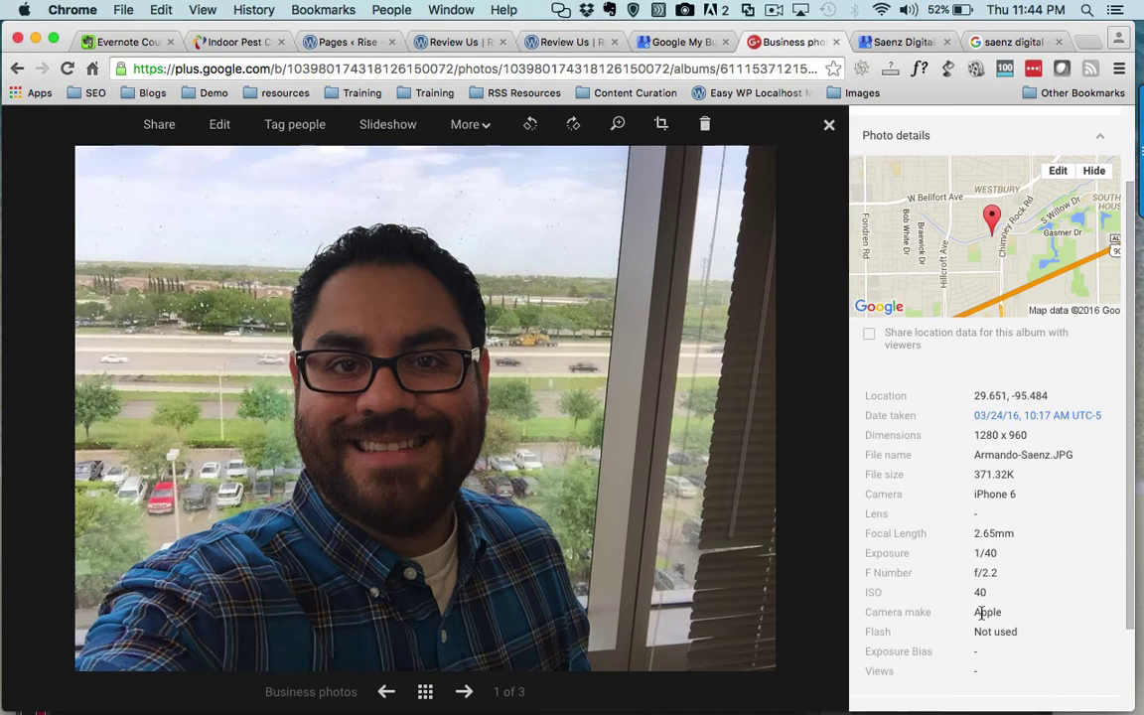
scroll(981, 615, down, 2)
scroll(981, 617, up, 4)
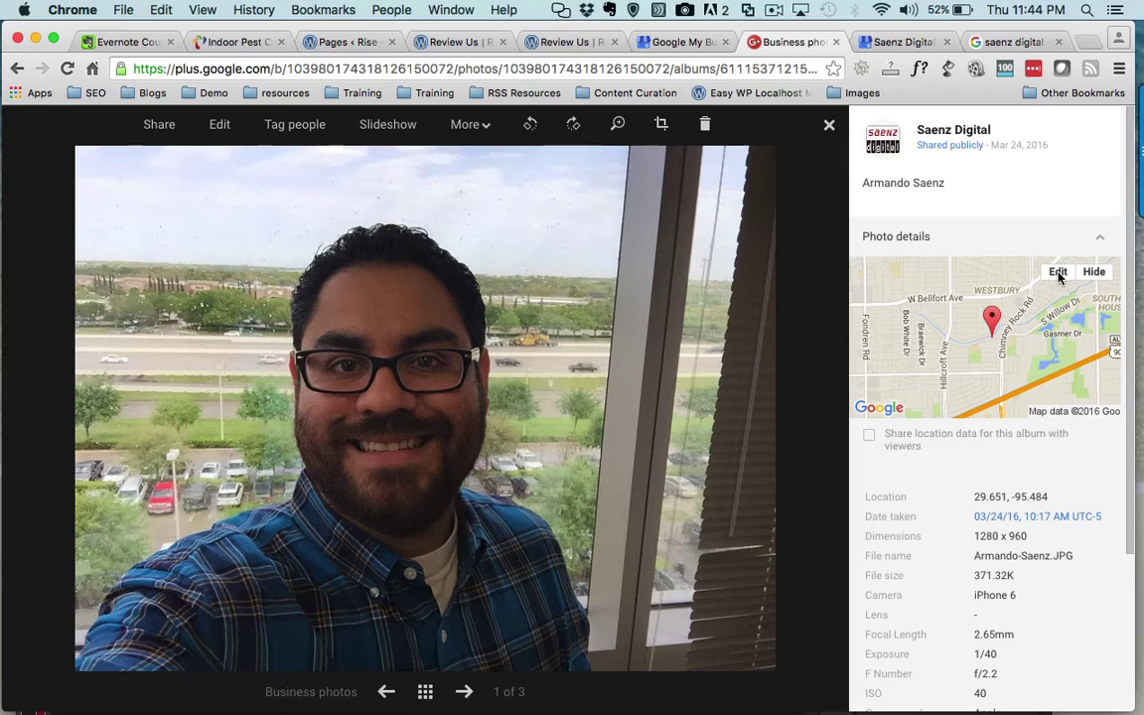
- Edit the photo's location to the pasted business address, adjust the placemark, and save
click(1058, 272)
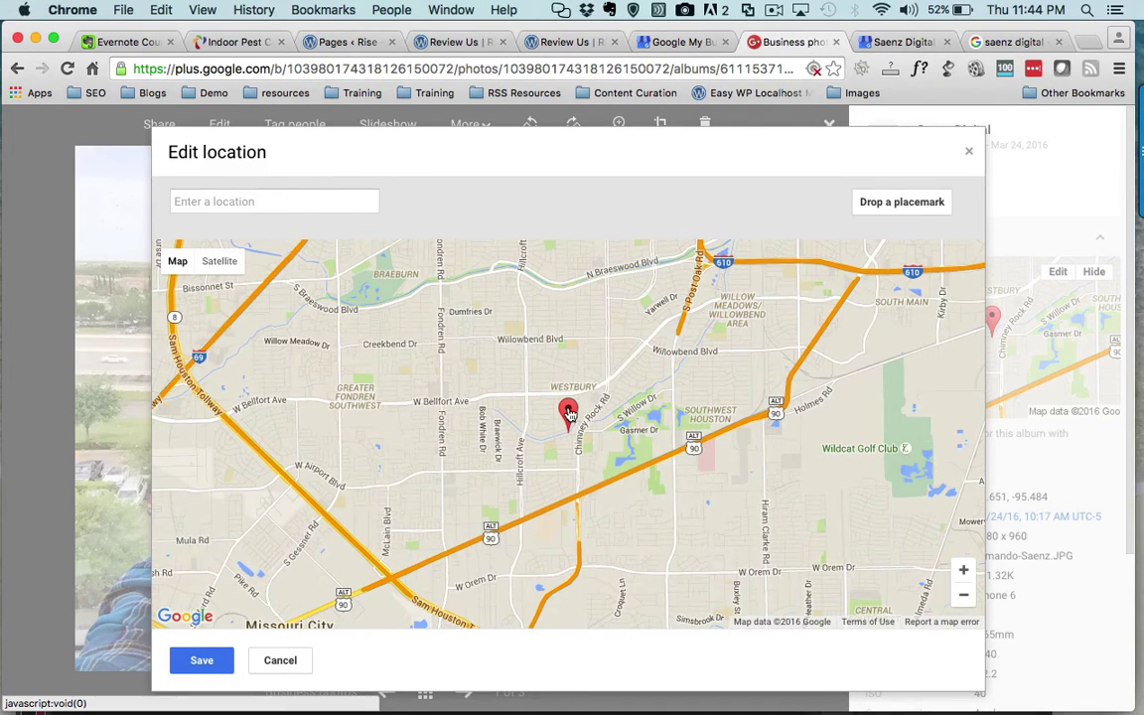
click(307, 203)
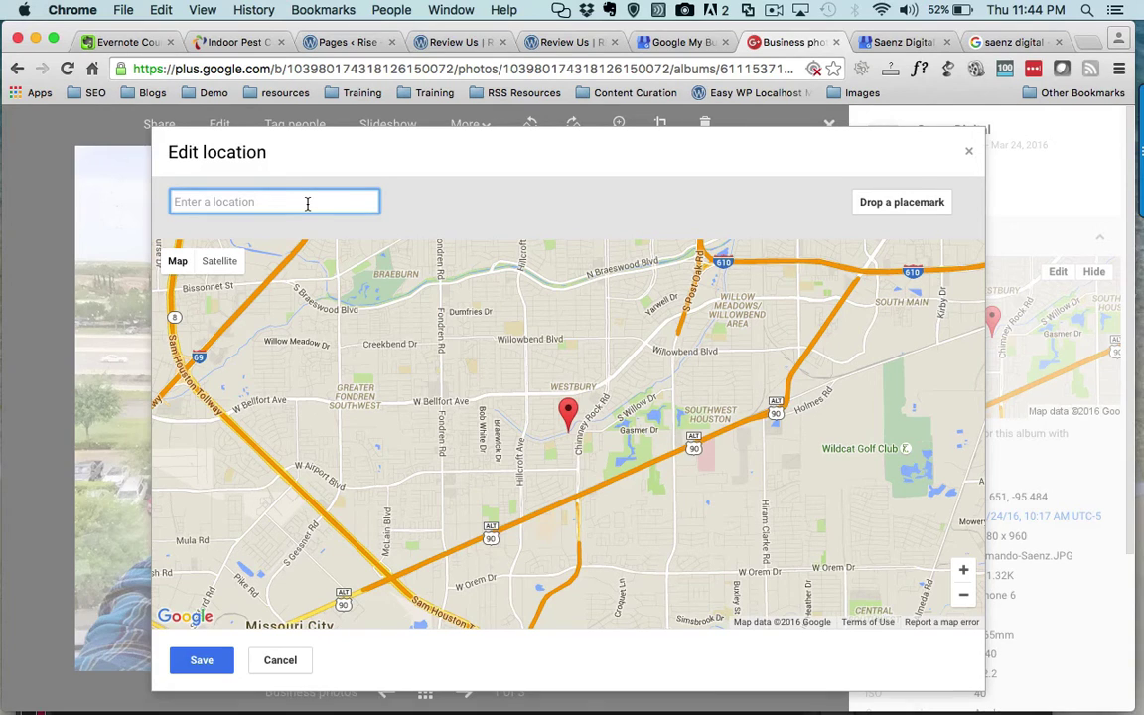
text(800 Town and Country Blvd, Houston, TX 77024)
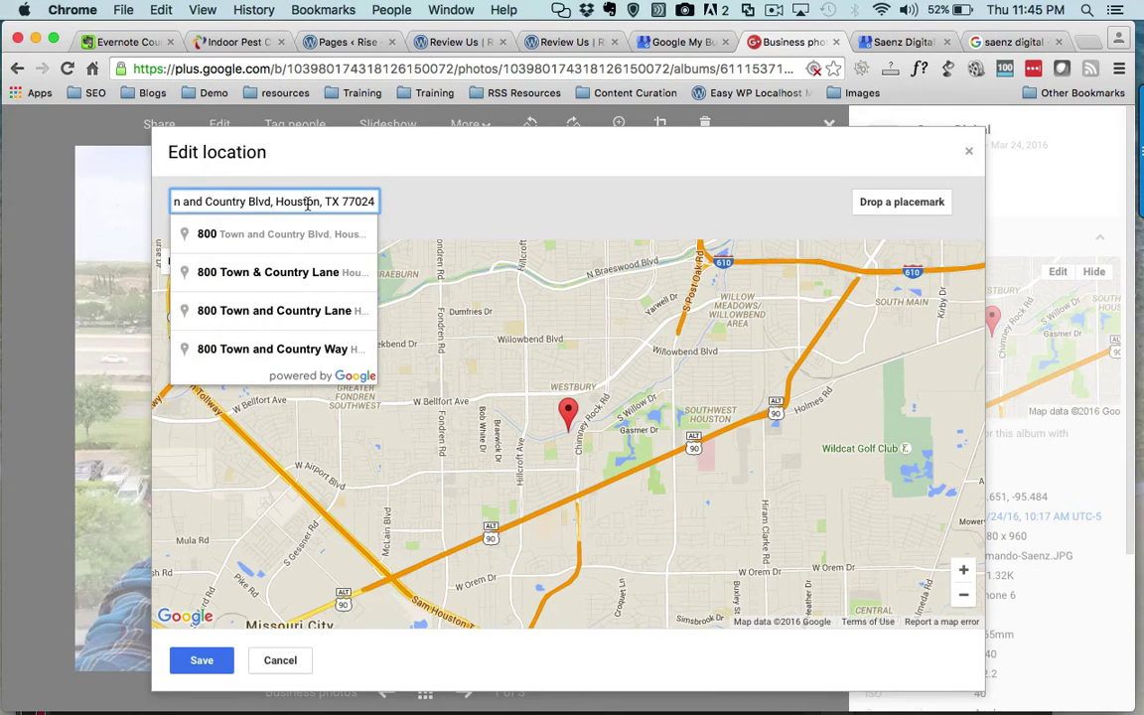
key(Escape)
key(Return)
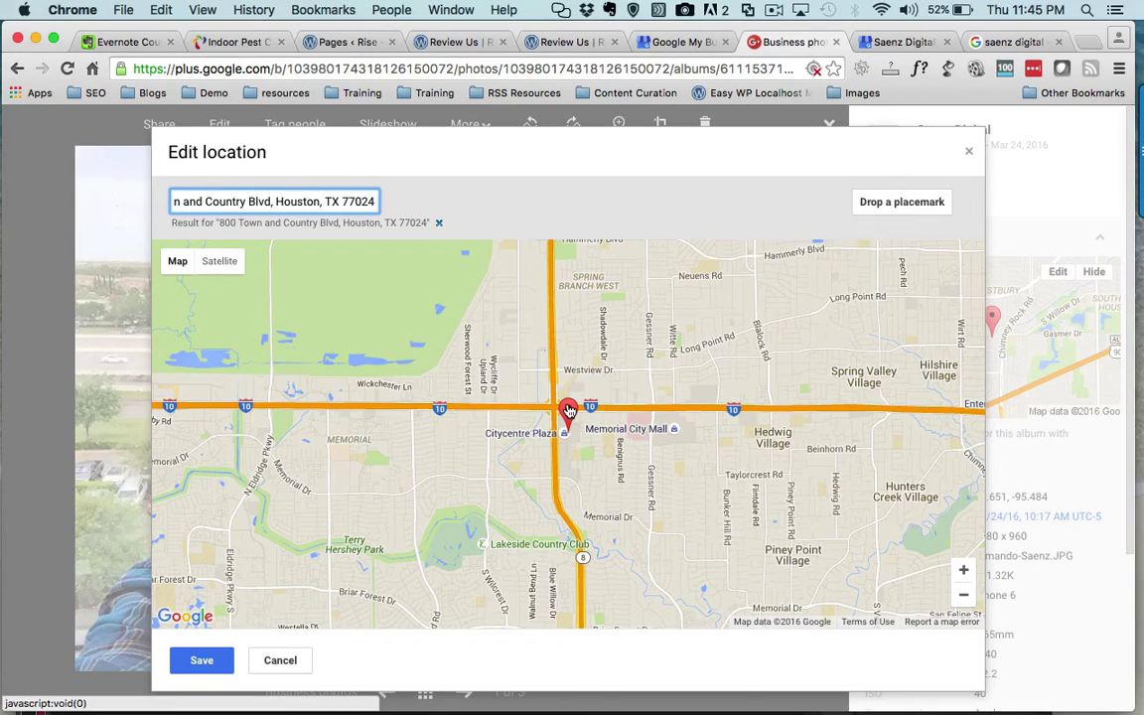
drag(581, 410, 569, 408)
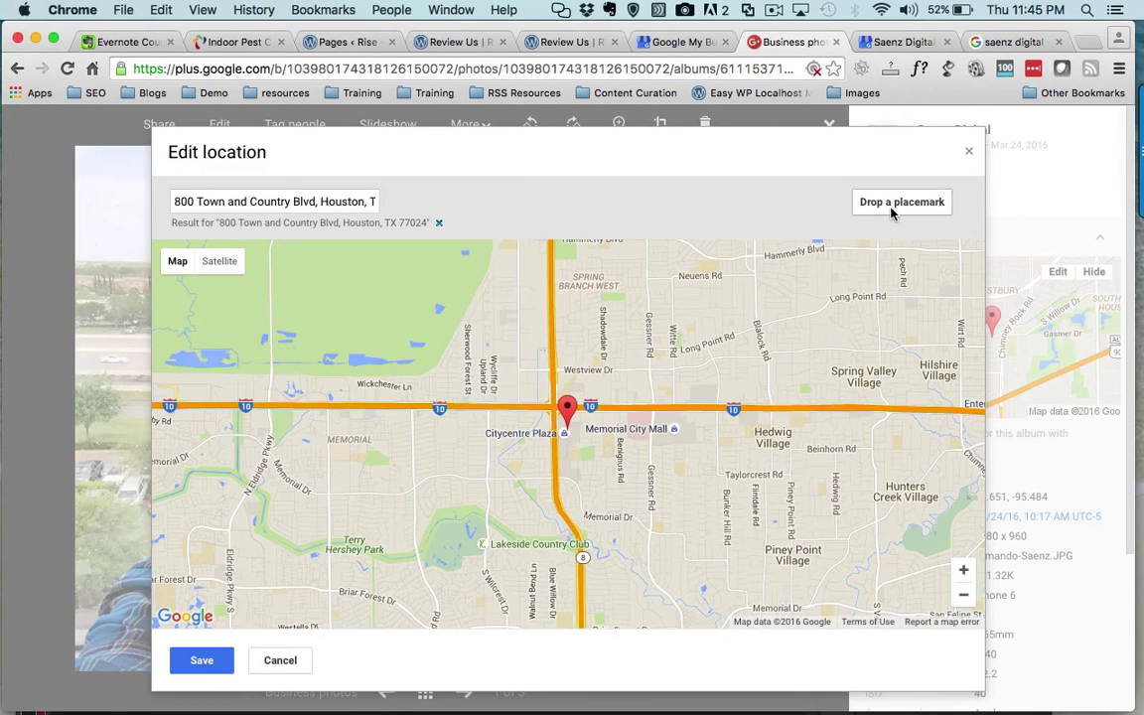
click(202, 661)
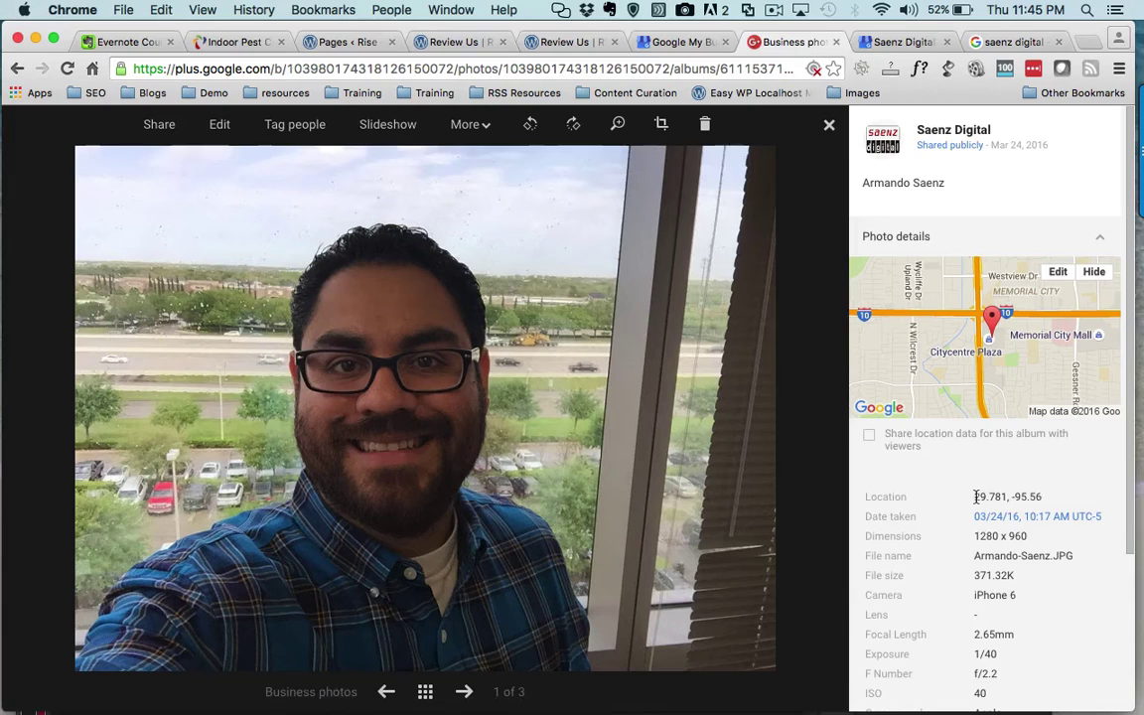
- Search the copied coordinates 29.781, -95.56 in a new tab and open them in Google Maps
drag(975, 496, 1043, 498)
key(super+c)
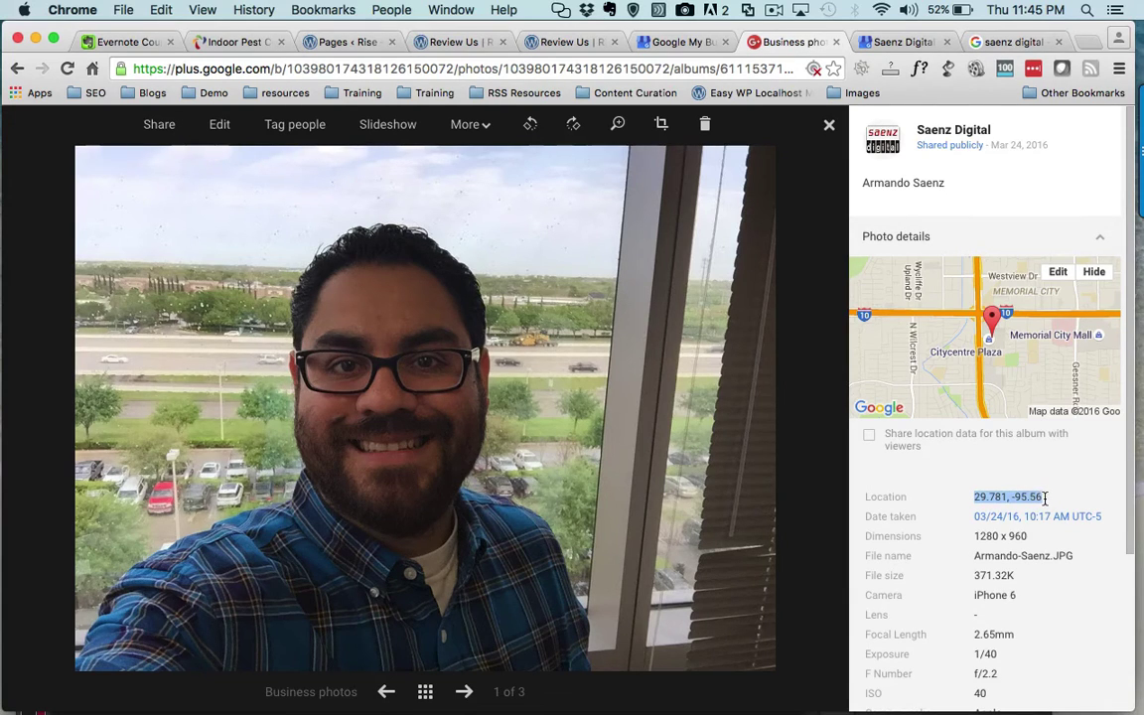
click(1084, 44)
key(super+v)
key(Return)
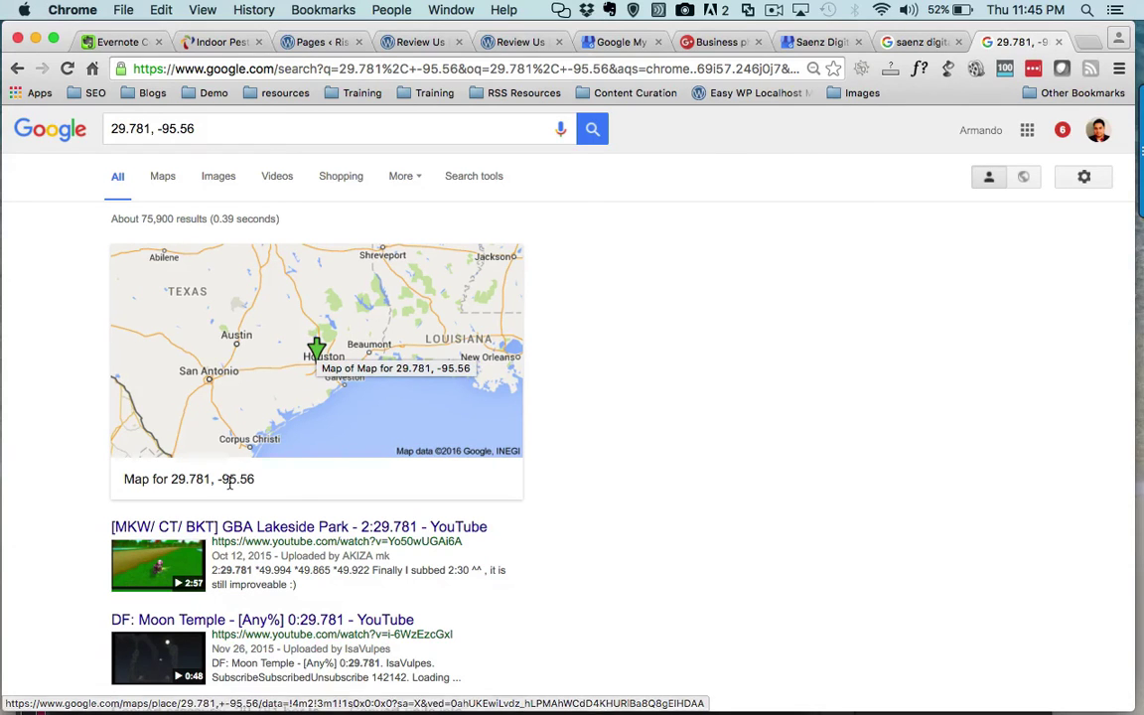
click(318, 356)
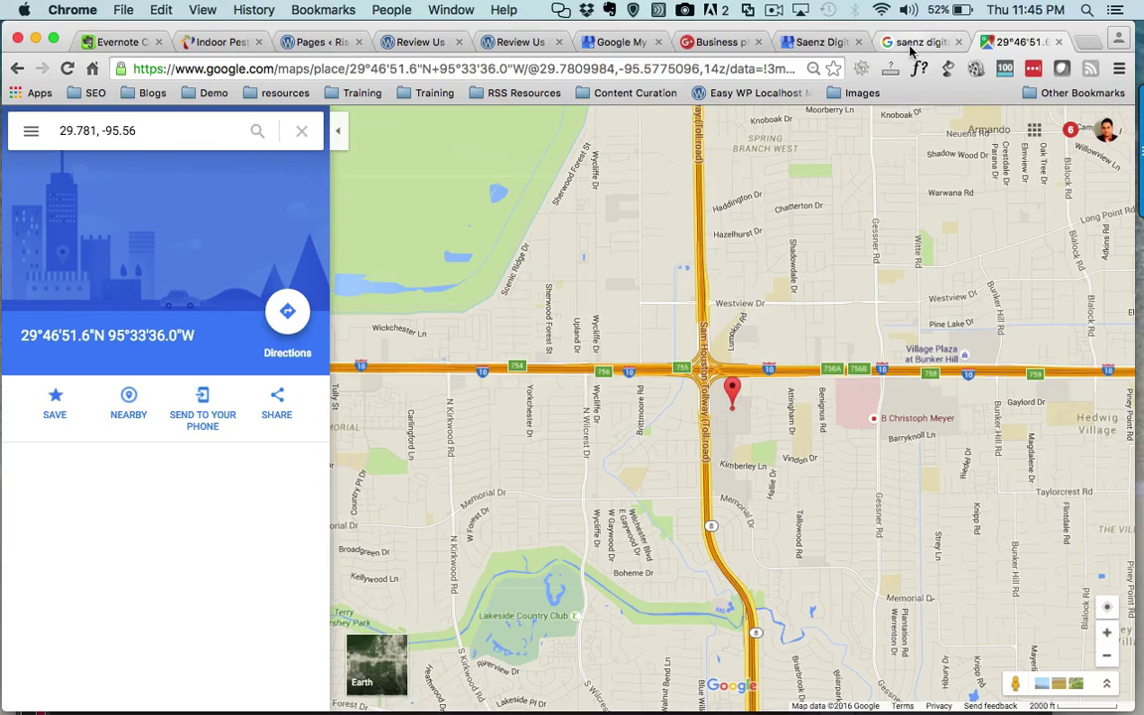
- Return to the Google+ team photo tab and discard an empty comment
click(842, 44)
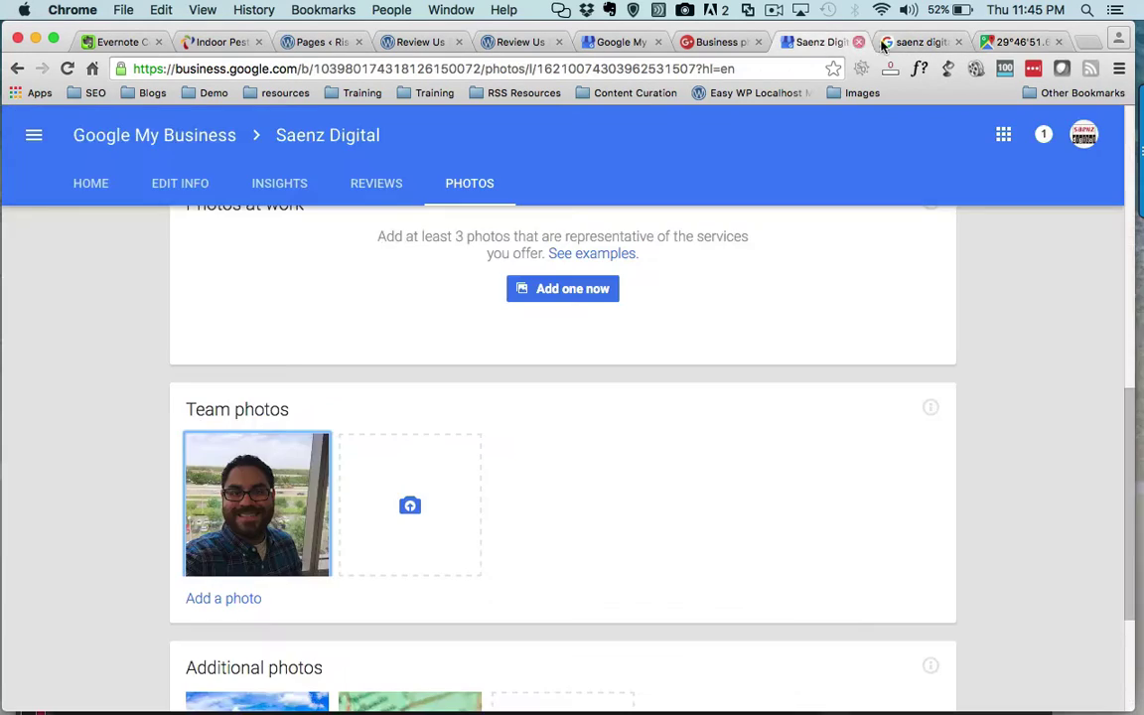
click(884, 42)
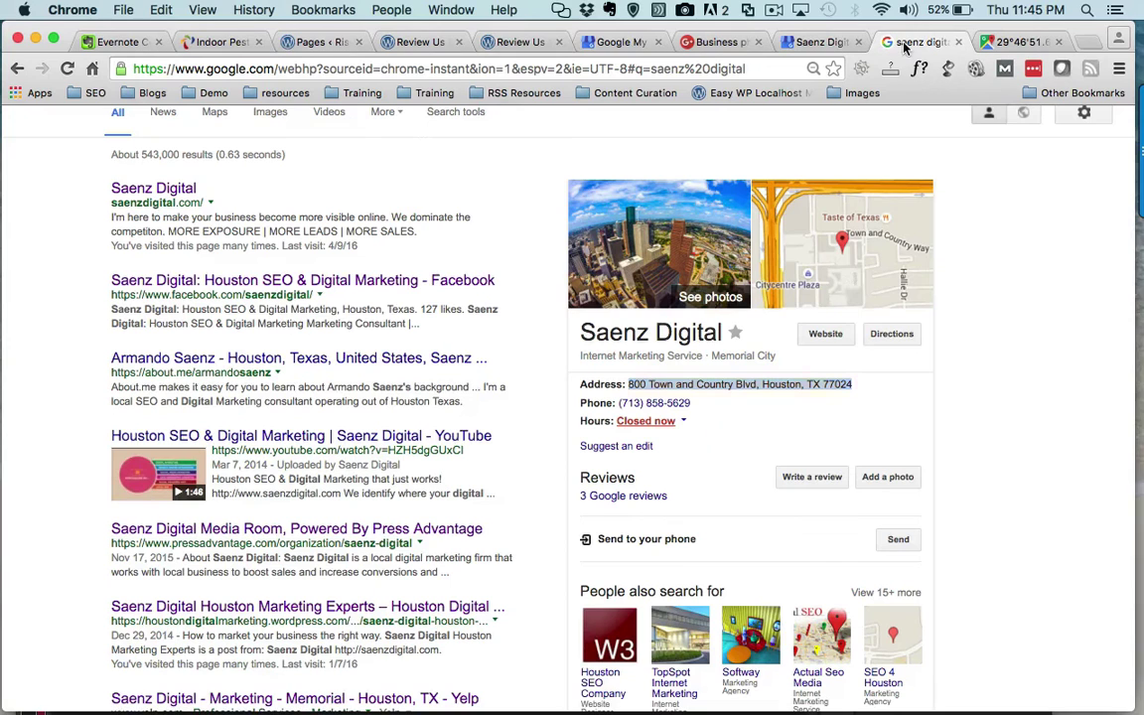
click(737, 43)
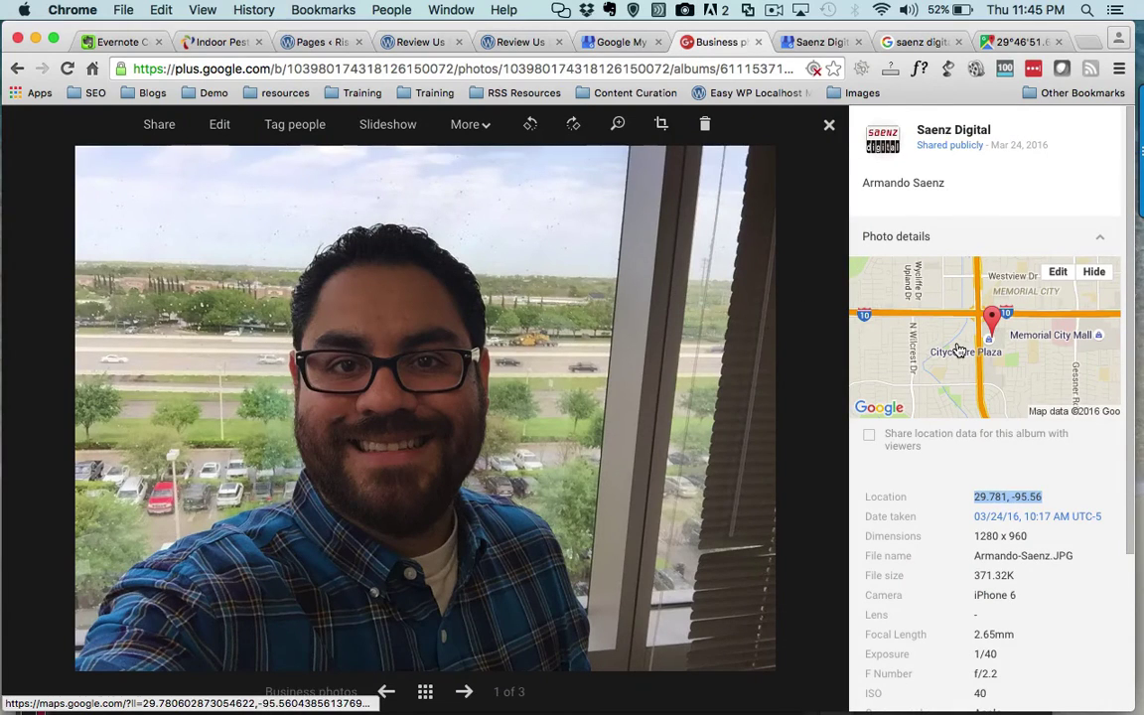
scroll(959, 397, down, 5)
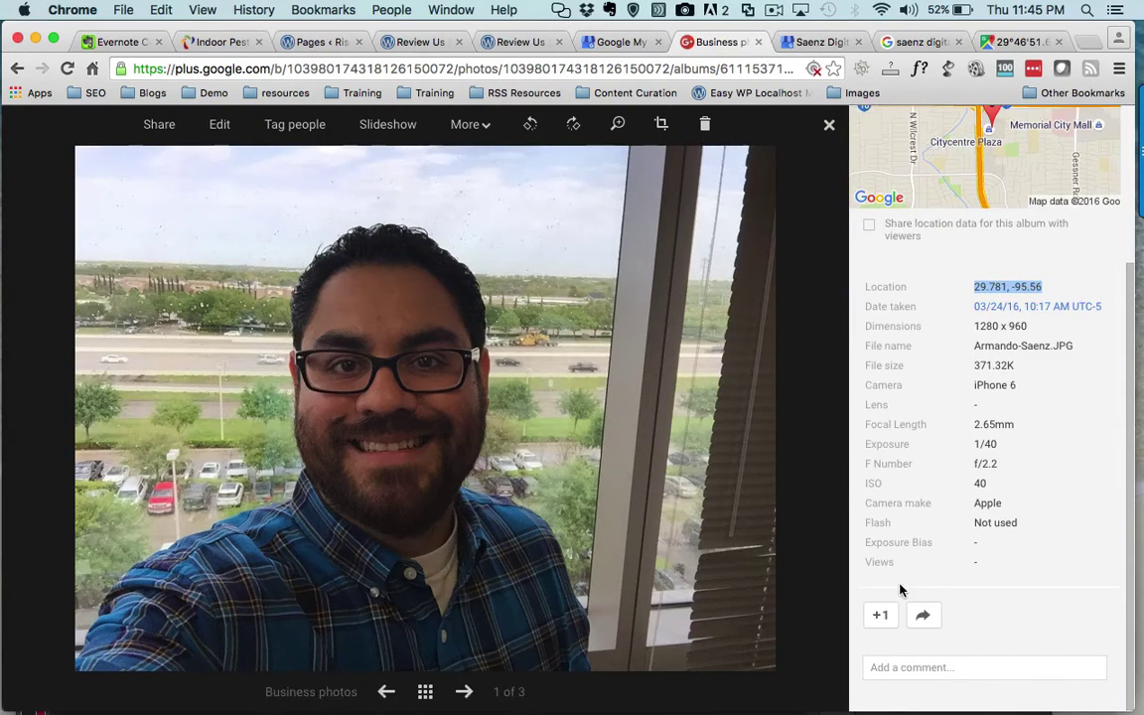
click(916, 672)
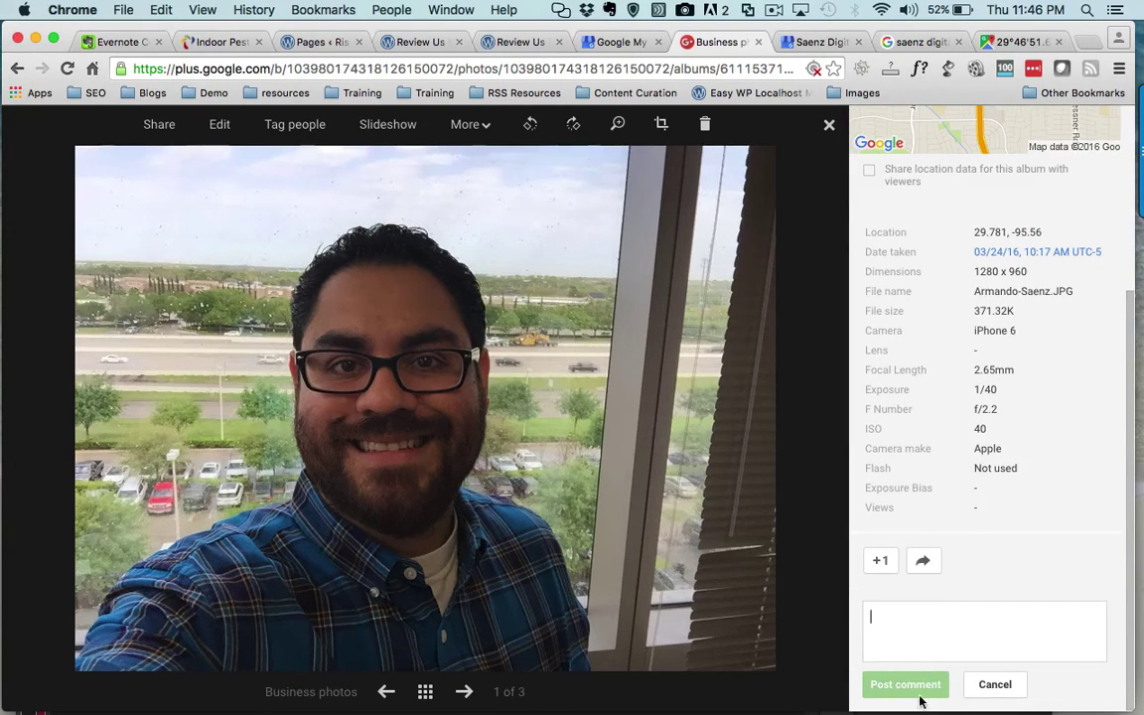
click(995, 685)
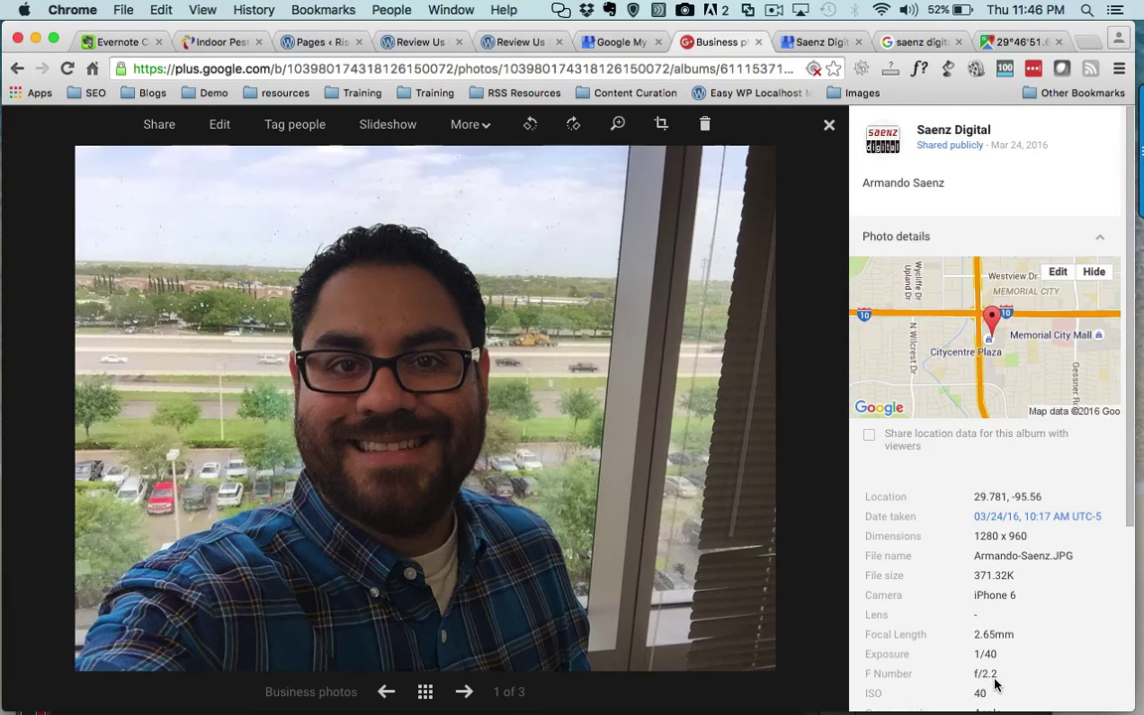